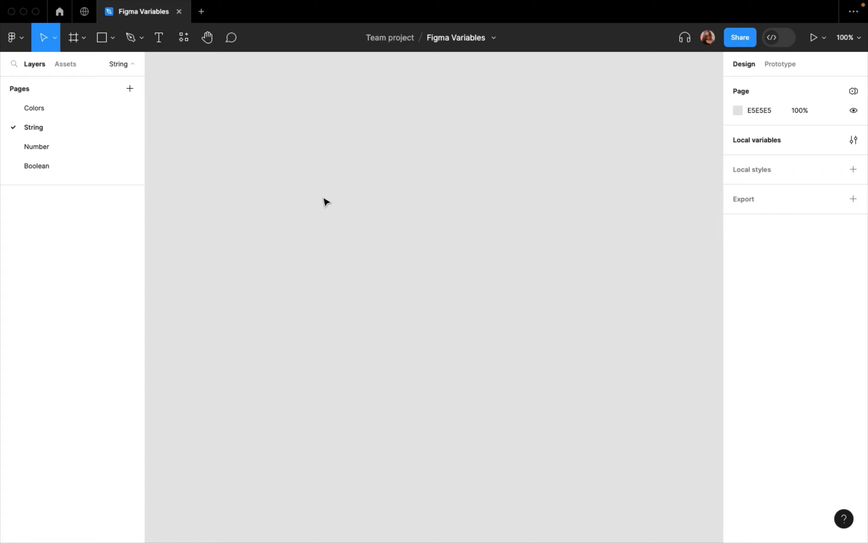
- Add a text layer reading "Title" on the String page and place a duplicate directly below it
{"action": "left_click", "coordinate": [160, 44]}
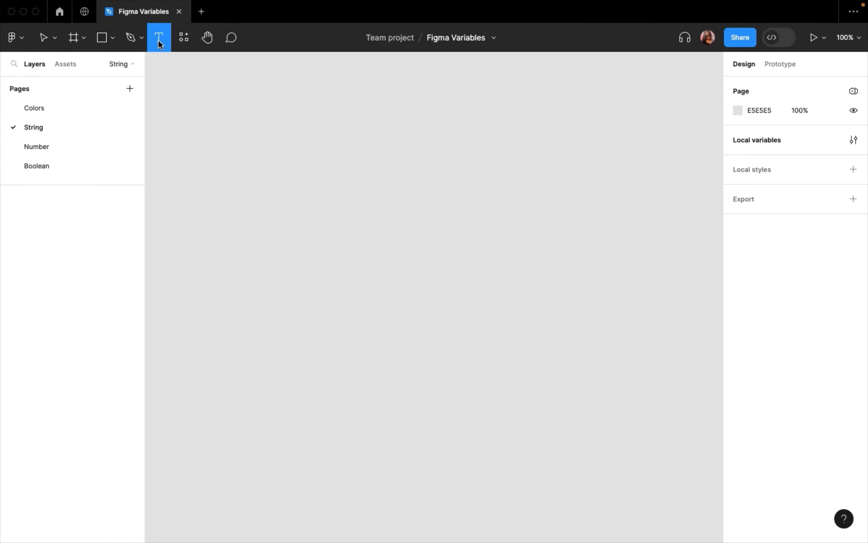
{"action": "left_click", "coordinate": [284, 192]}
{"action": "type", "text": "Title"}
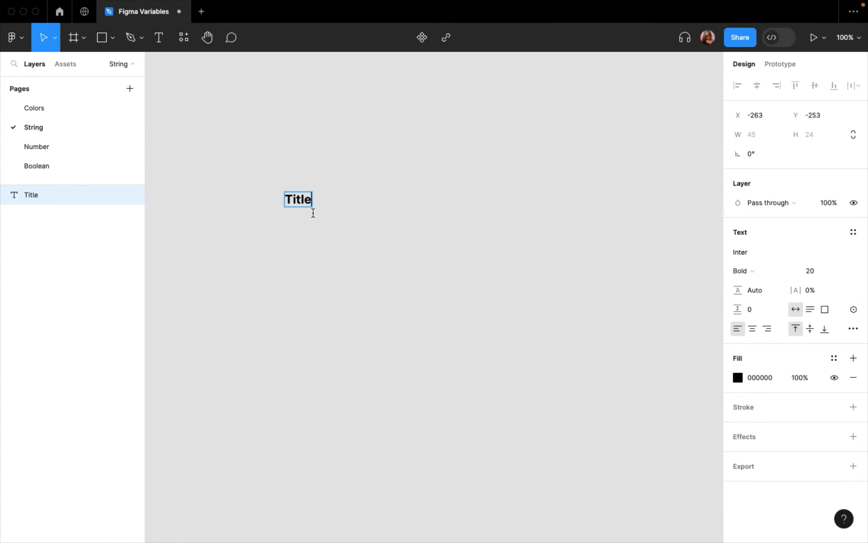
{"action": "key", "text": "Escape"}
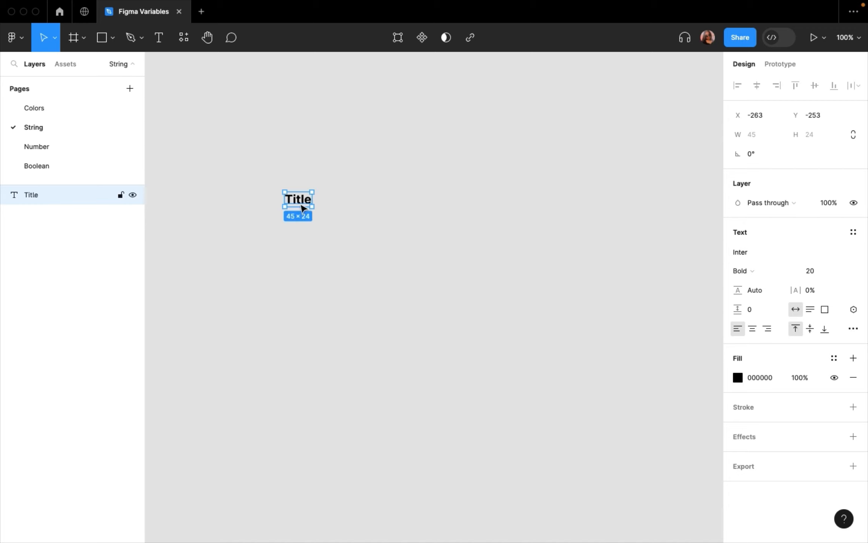
{"action": "left_click_drag", "start_coordinate": [303, 206], "coordinate": [304, 226]}
- Replace the lower title copy's text with 5 sentences generated by the Lorem Ipsum plugin
{"action": "double_click", "coordinate": [300, 221]}
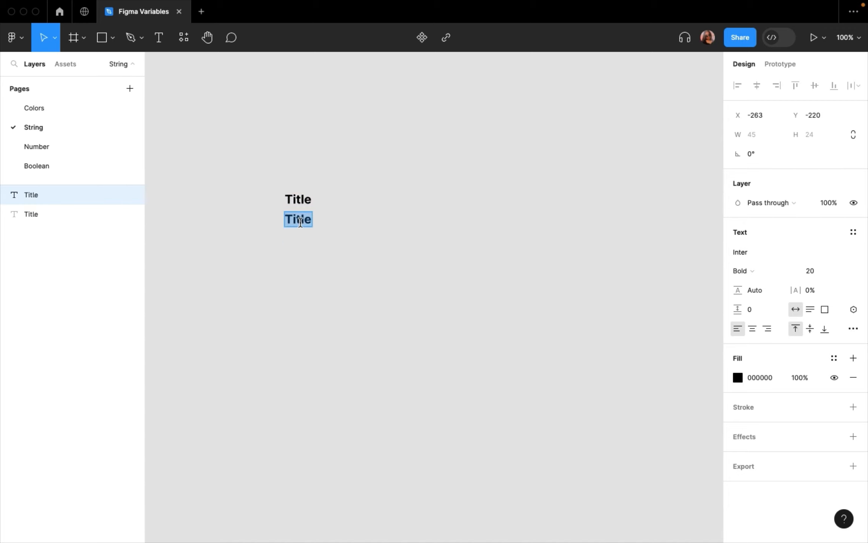
{"action": "left_click", "coordinate": [183, 38]}
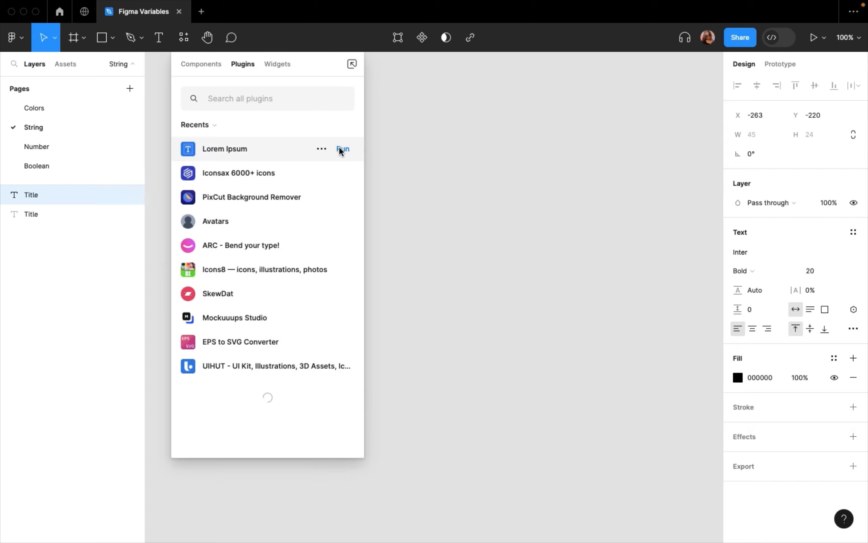
{"action": "left_click", "coordinate": [344, 148]}
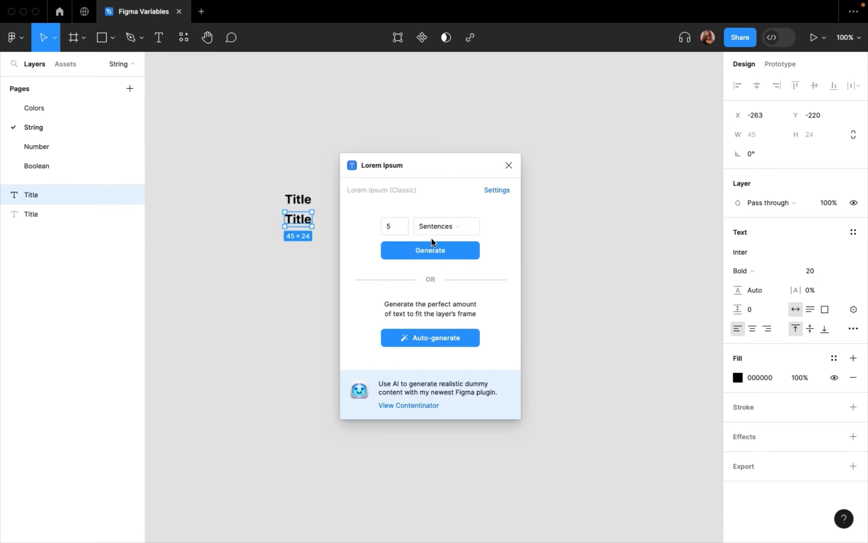
{"action": "left_click", "coordinate": [439, 255]}
{"action": "left_click", "coordinate": [423, 306]}
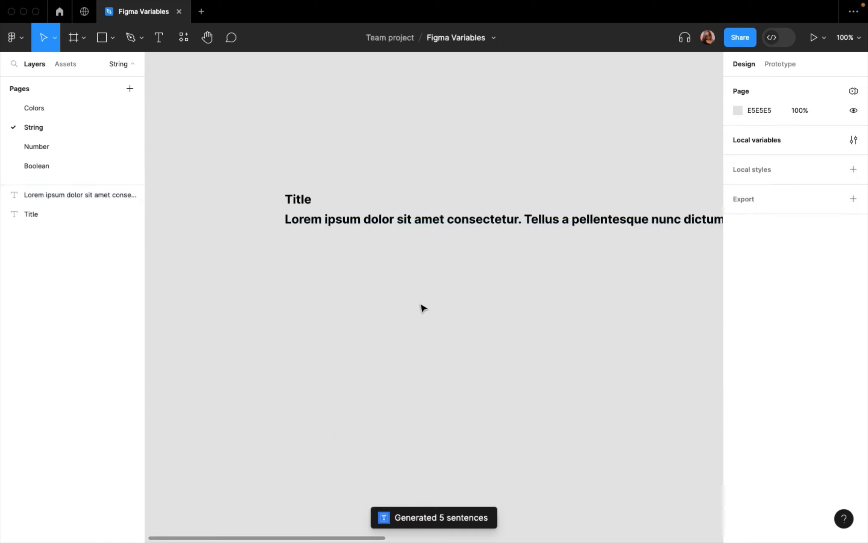
- Set the lorem ipsum text to font size 12 with Regular weight
{"action": "left_click", "coordinate": [484, 223]}
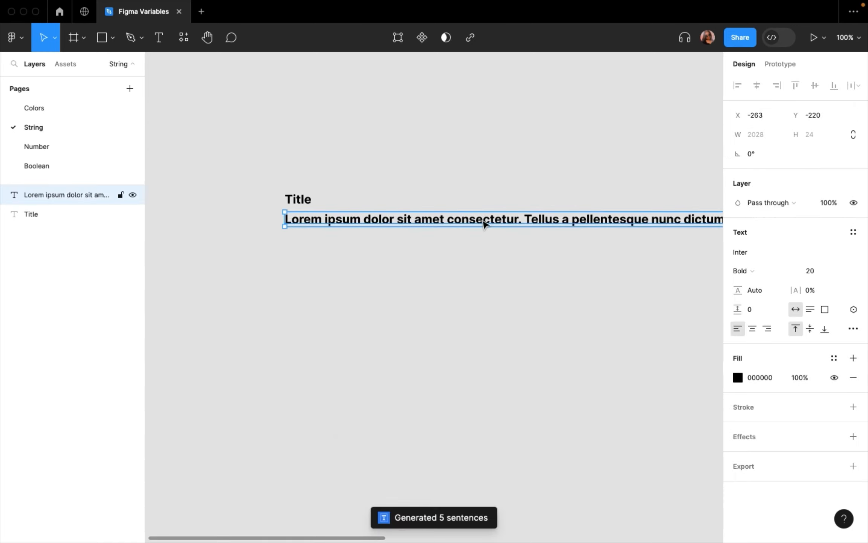
{"action": "left_click", "coordinate": [812, 272]}
{"action": "type", "text": "15"}
{"action": "key", "text": "Return"}
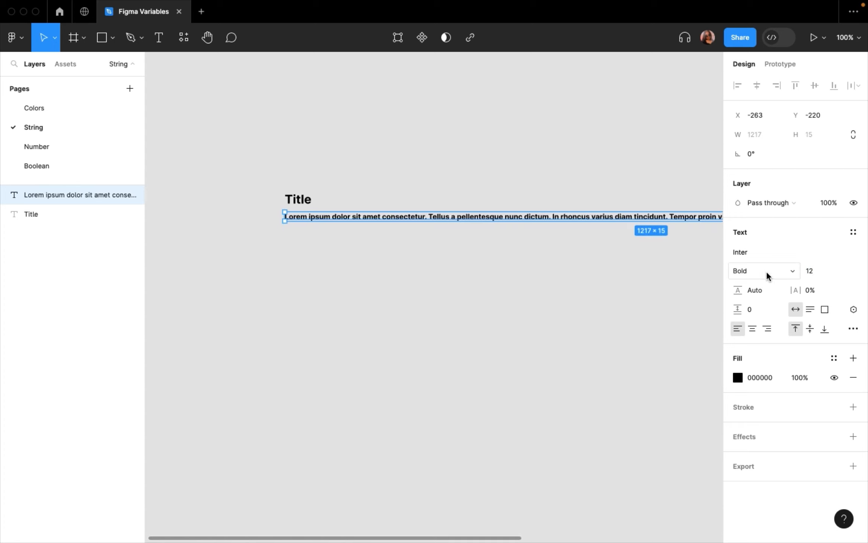
{"action": "left_click", "coordinate": [751, 279]}
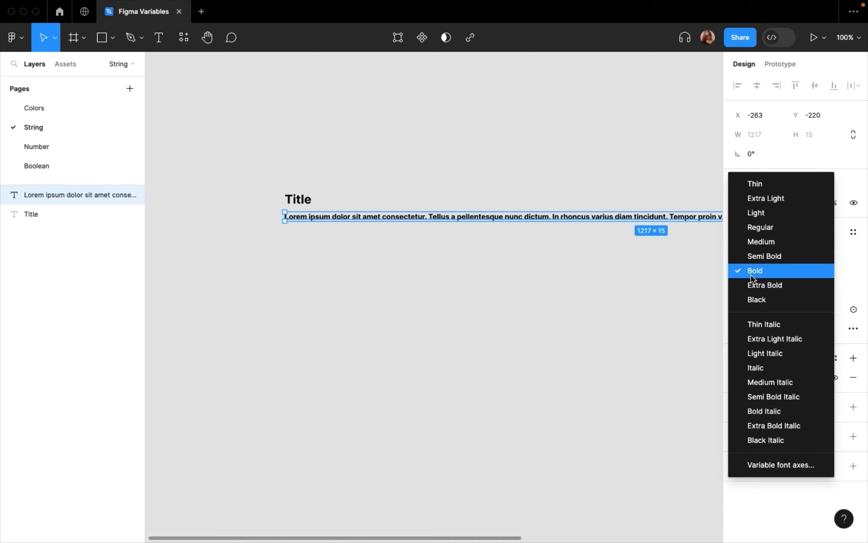
{"action": "left_click", "coordinate": [758, 227]}
- Narrow the lorem ipsum text box to about 270 wide so the sentences wrap into a paragraph
{"action": "scroll", "coordinate": [592, 252], "scroll_direction": "down", "scroll_amount": 4}
{"action": "scroll", "coordinate": [592, 252], "scroll_direction": "right", "scroll_amount": 4}
{"action": "scroll", "coordinate": [592, 252], "scroll_direction": "down", "scroll_amount": 2}
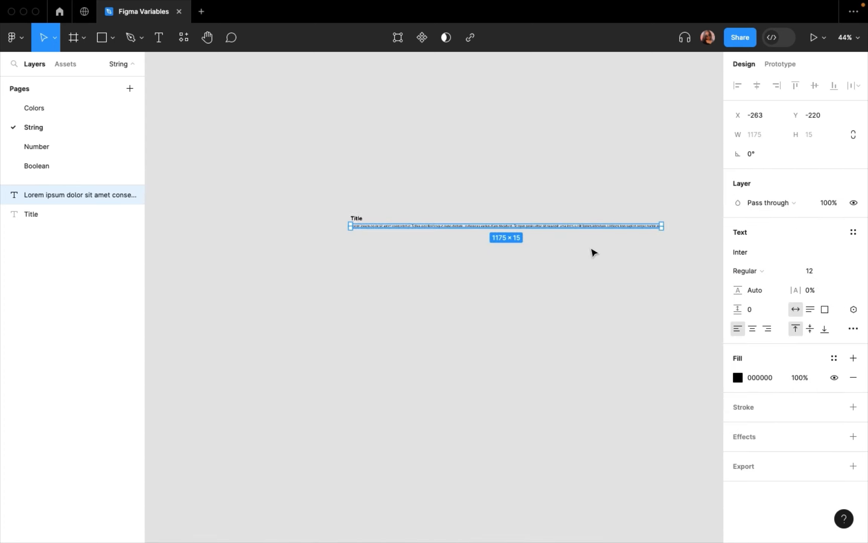
{"action": "left_click_drag", "start_coordinate": [665, 226], "coordinate": [423, 223]}
{"action": "scroll", "coordinate": [342, 224], "scroll_direction": "up", "scroll_amount": 5}
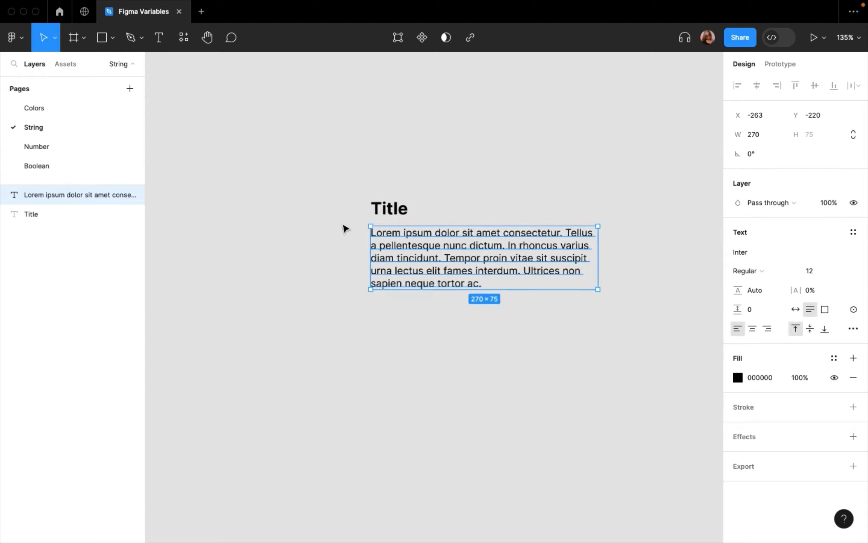
- Group the title and the paragraph together in a vertical auto layout frame
{"action": "left_click", "coordinate": [340, 202], "text": "shift"}
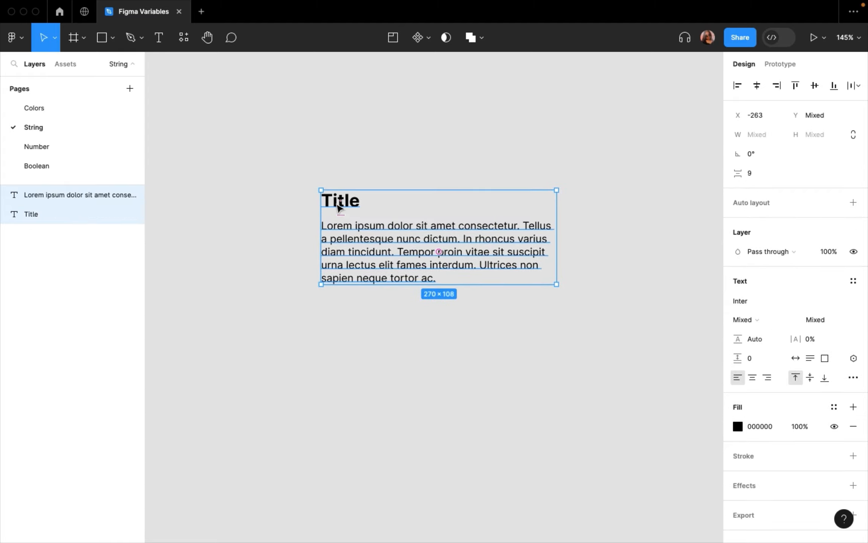
{"action": "key", "text": "shift+a"}
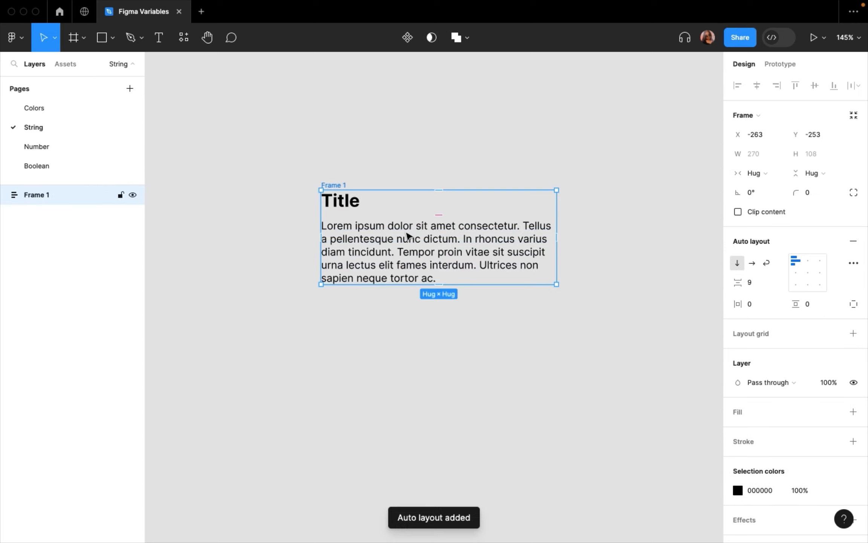
{"action": "scroll", "coordinate": [441, 311], "scroll_direction": "down", "scroll_amount": 2}
{"action": "scroll", "coordinate": [442, 311], "scroll_direction": "down", "scroll_amount": 1}
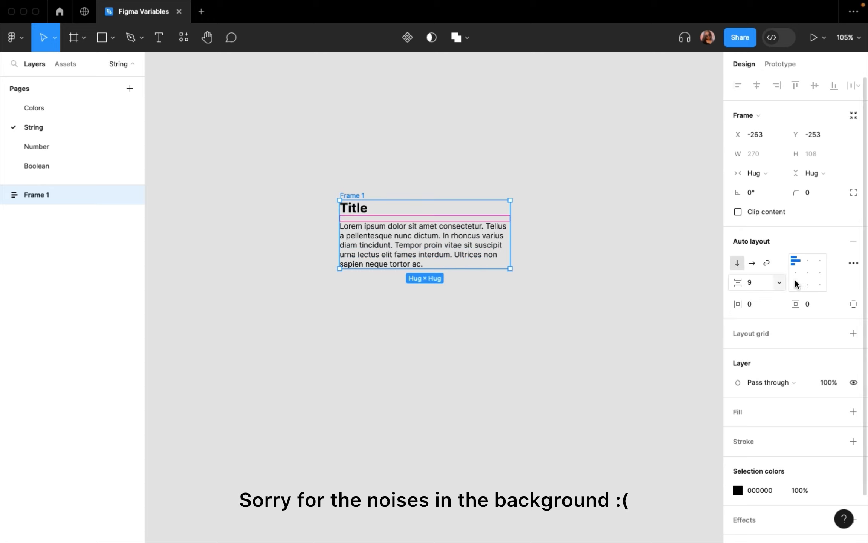
- Insert the photo of pink flowers onto the canvas from the Unsplash plugin and close the plugin
{"action": "left_click", "coordinate": [184, 40]}
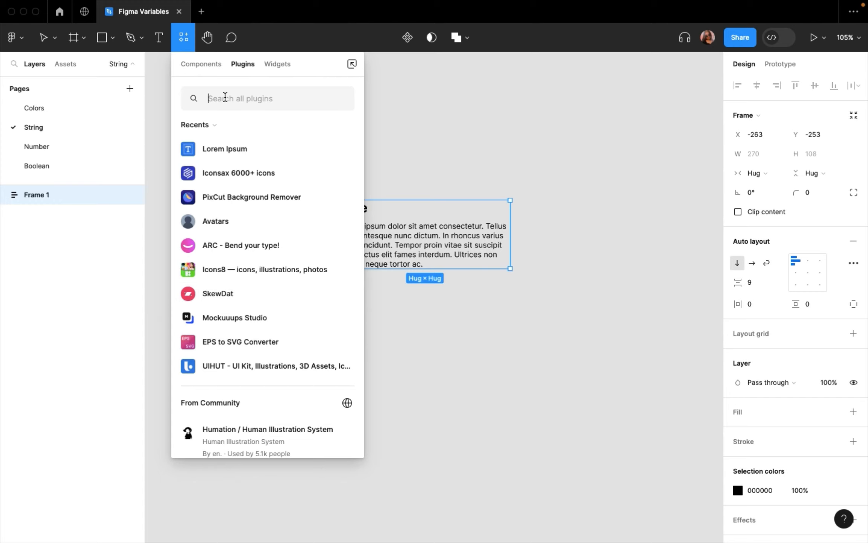
{"action": "type", "text": "un"}
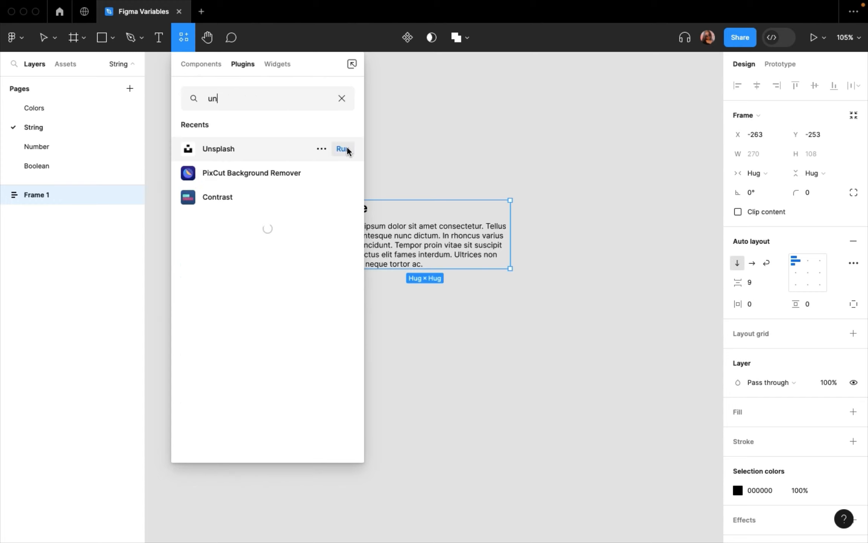
{"action": "left_click", "coordinate": [343, 149]}
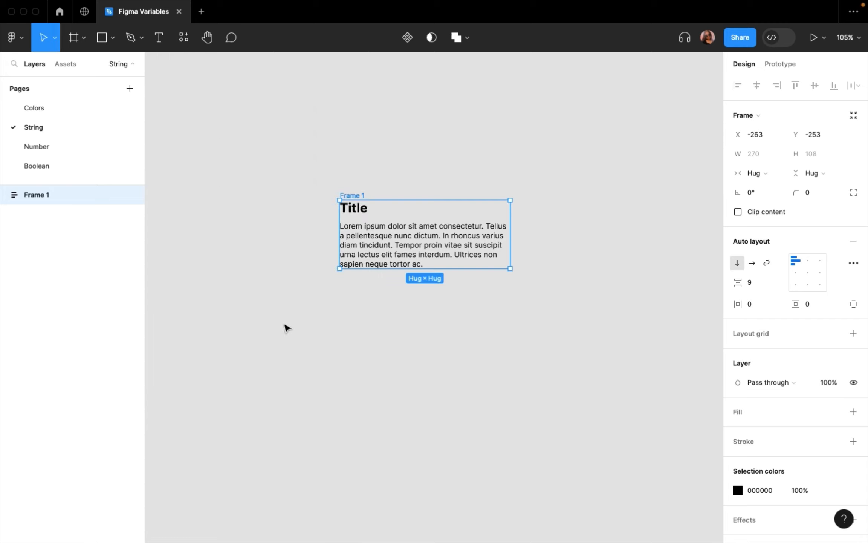
{"action": "key", "text": "alt+super+p"}
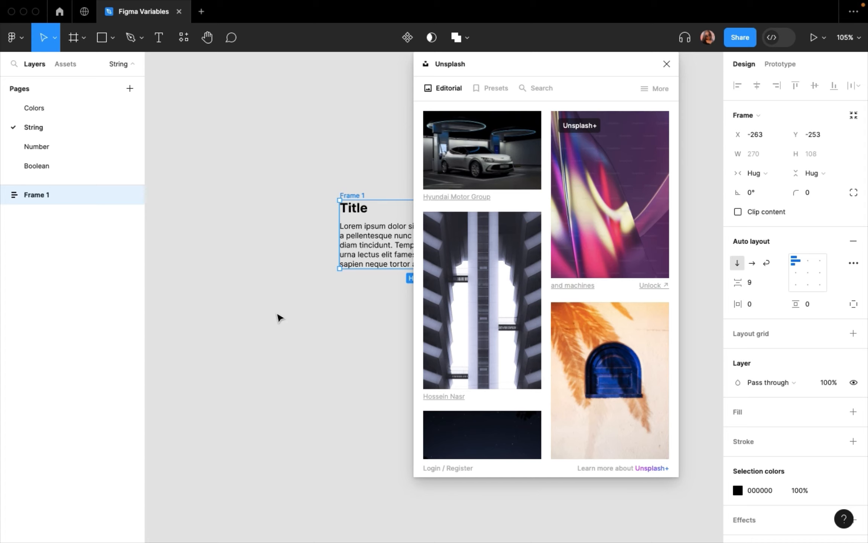
{"action": "scroll", "coordinate": [280, 317], "scroll_direction": "right", "scroll_amount": 5}
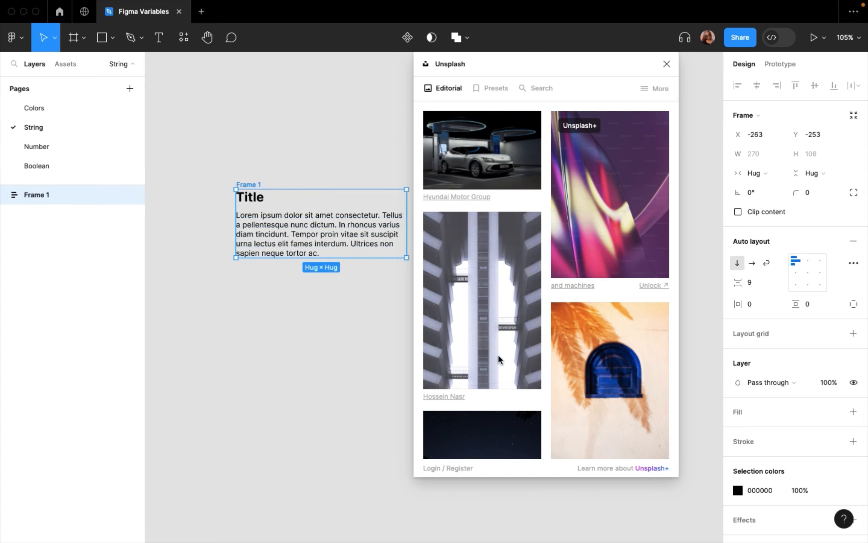
{"action": "scroll", "coordinate": [498, 355], "scroll_direction": "down", "scroll_amount": 7}
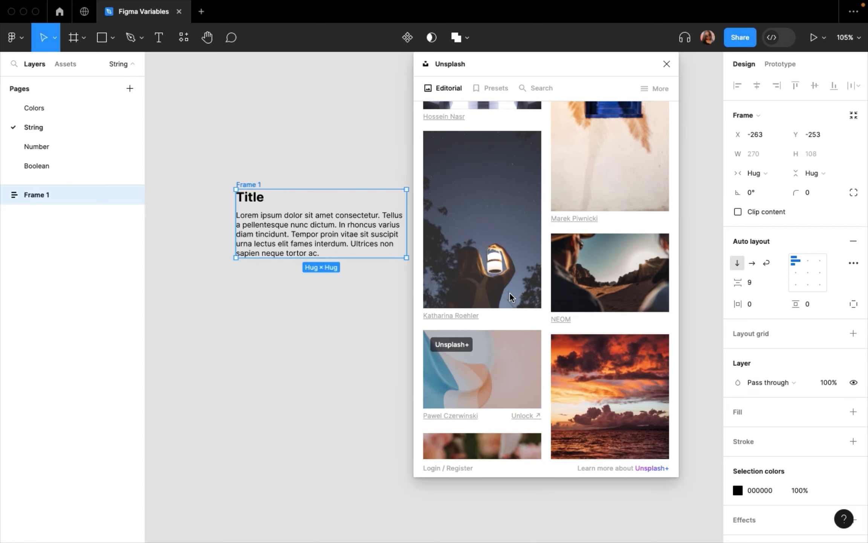
{"action": "scroll", "coordinate": [511, 306], "scroll_direction": "down", "scroll_amount": 2}
{"action": "scroll", "coordinate": [534, 364], "scroll_direction": "down", "scroll_amount": 4}
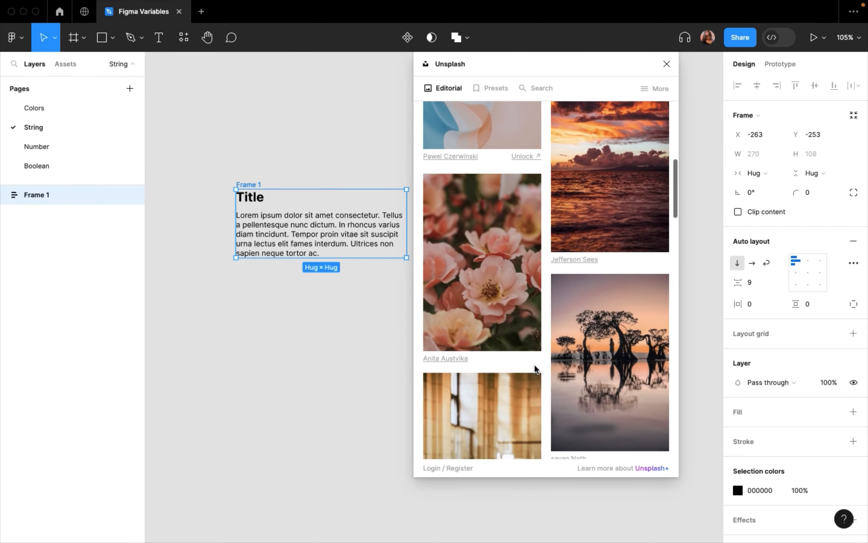
{"action": "left_click_drag", "start_coordinate": [497, 282], "coordinate": [301, 427]}
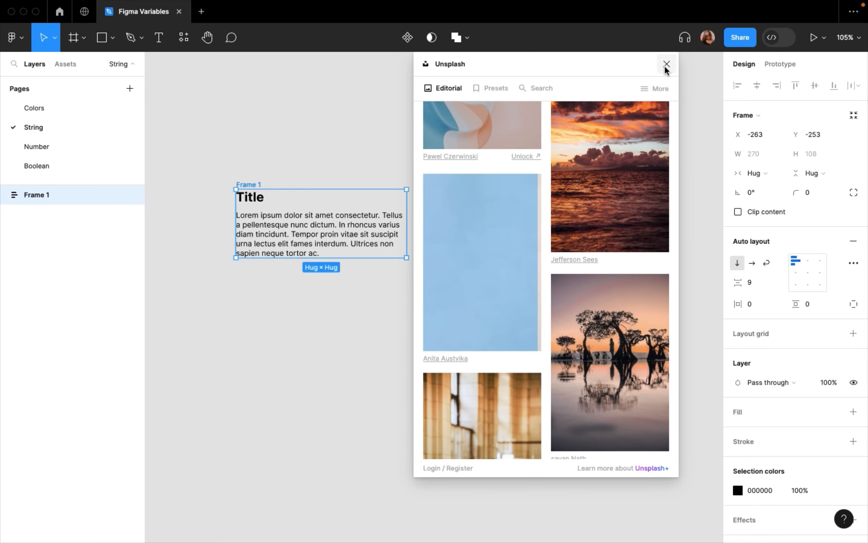
{"action": "left_click", "coordinate": [666, 64]}
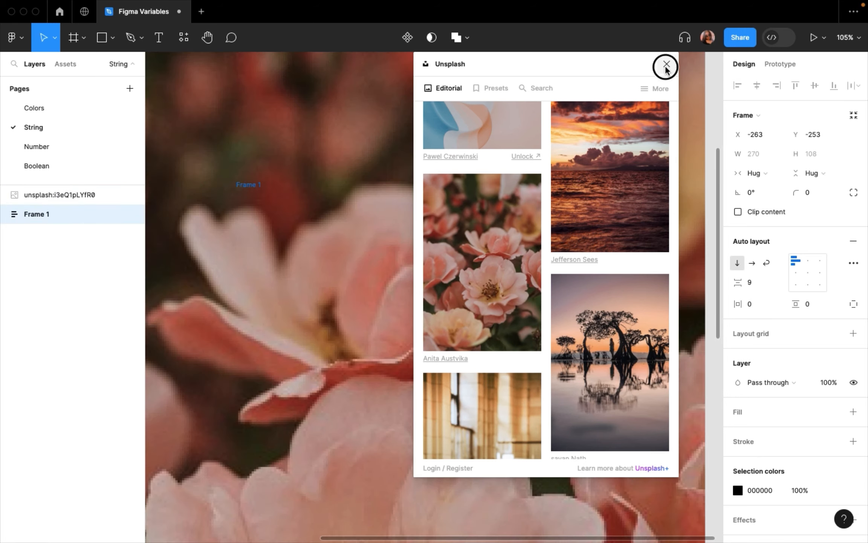
- Shorten the flower photo from its lower edge to a height of about 1018
{"action": "key", "text": "shift+1"}
{"action": "left_click", "coordinate": [512, 408]}
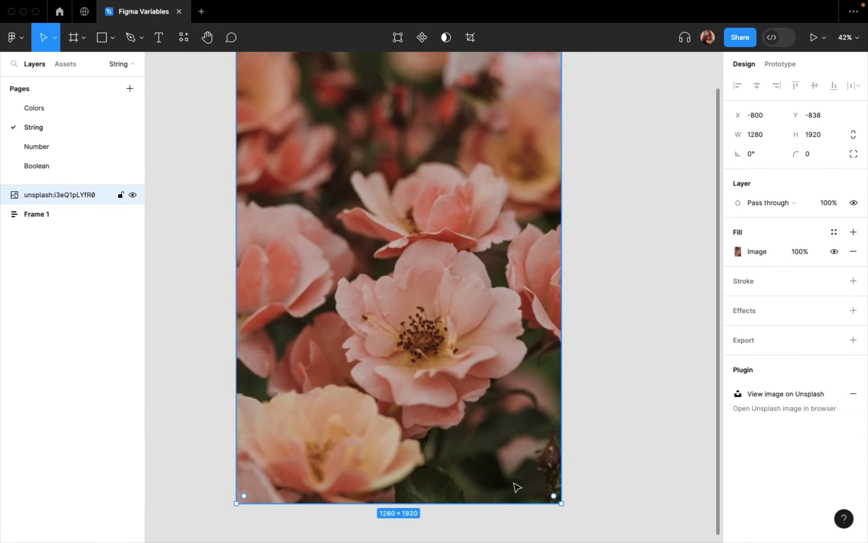
{"action": "left_click_drag", "start_coordinate": [513, 501], "coordinate": [494, 277]}
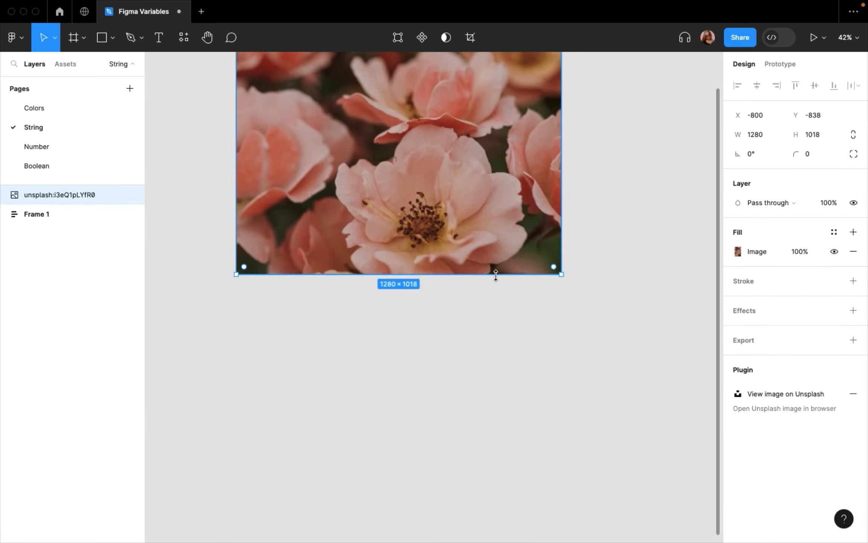
- Resize the flower photo to about 273 × 302 and position it above the text frame, aligned to its left edge
{"action": "scroll", "coordinate": [528, 320], "scroll_direction": "up", "scroll_amount": 3}
{"action": "left_click_drag", "start_coordinate": [567, 371], "coordinate": [309, 189]}
{"action": "key", "text": "k"}
{"action": "left_click_drag", "start_coordinate": [266, 153], "coordinate": [400, 207]}
{"action": "scroll", "coordinate": [400, 207], "scroll_direction": "up", "scroll_amount": 5}
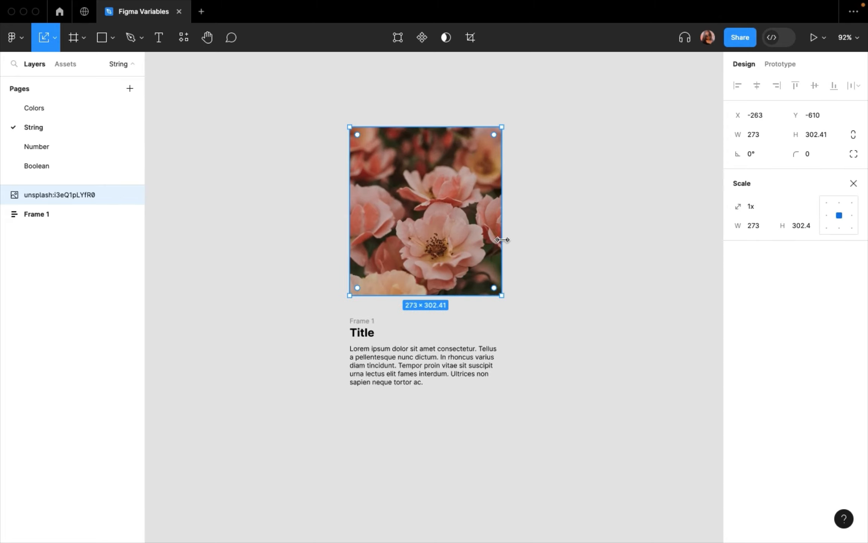
- Combine the flower photo and the text frame in a vertical auto layout with an item spacing of 20
{"action": "left_click", "coordinate": [362, 324], "text": "shift"}
{"action": "key", "text": "shift+a"}
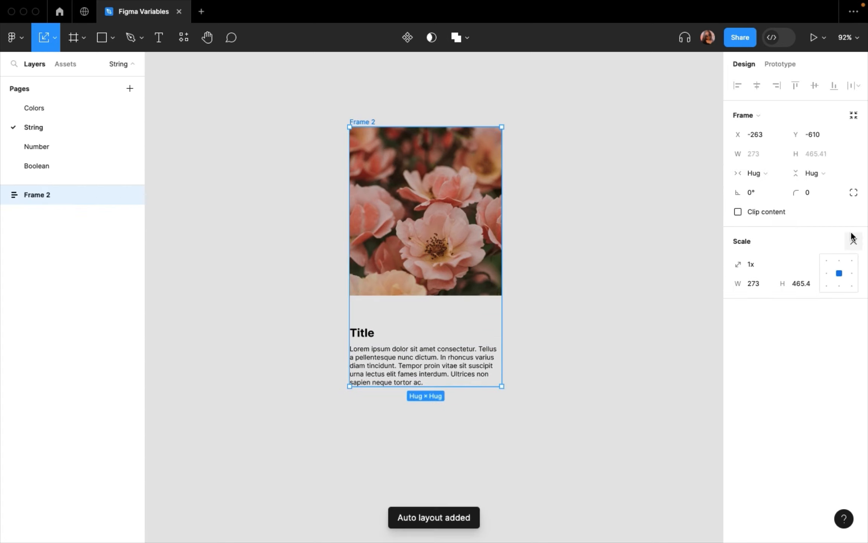
{"action": "left_click", "coordinate": [853, 241]}
{"action": "left_click_drag", "start_coordinate": [739, 288], "coordinate": [695, 279]}
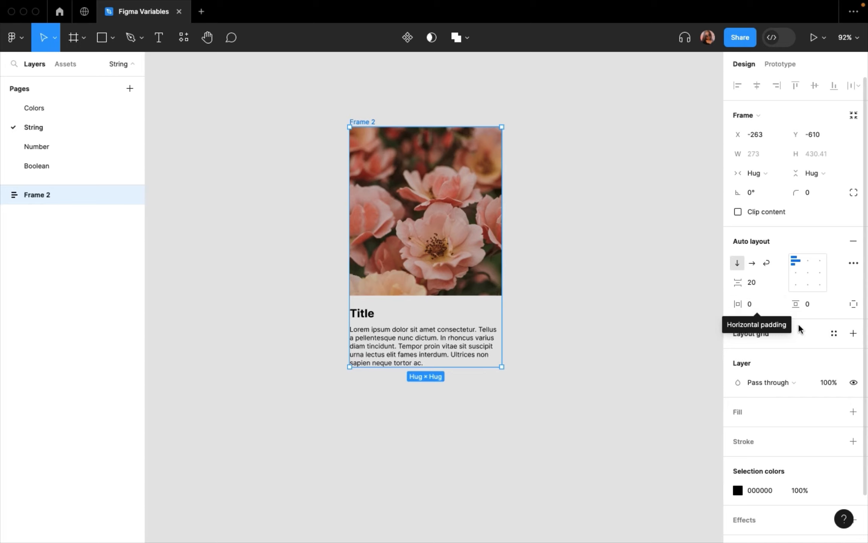
- Try horizontal padding values of 56 and 42 on the card's auto layout frame
{"action": "left_click", "coordinate": [753, 307]}
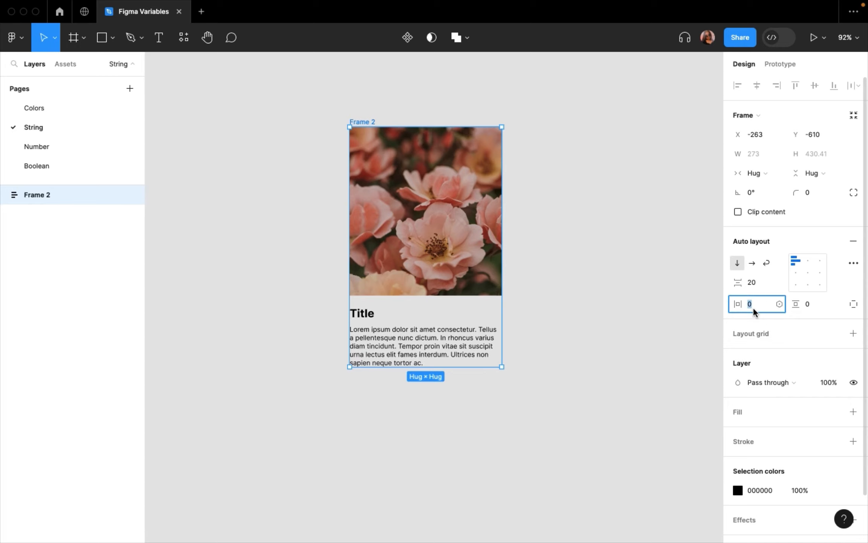
{"action": "type", "text": "56"}
{"action": "key", "text": "Return"}
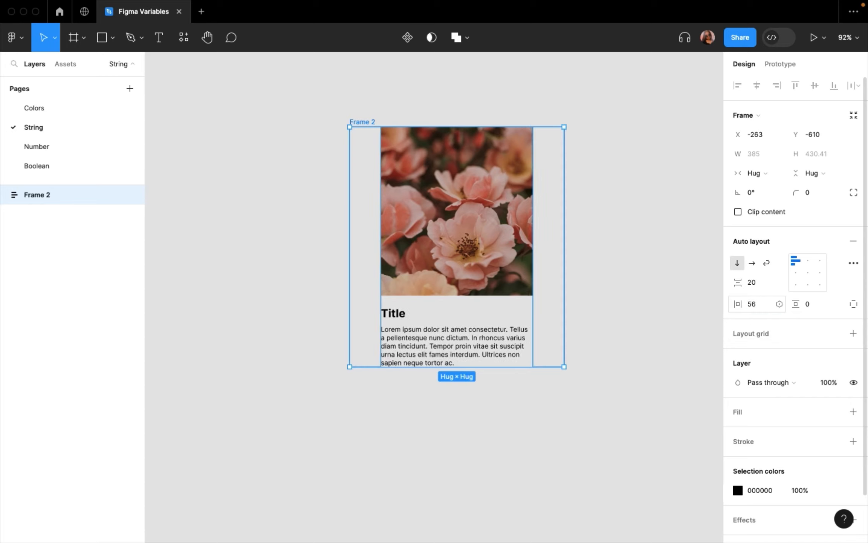
{"action": "left_click", "coordinate": [759, 303]}
{"action": "type", "text": "42"}
{"action": "key", "text": "Return"}
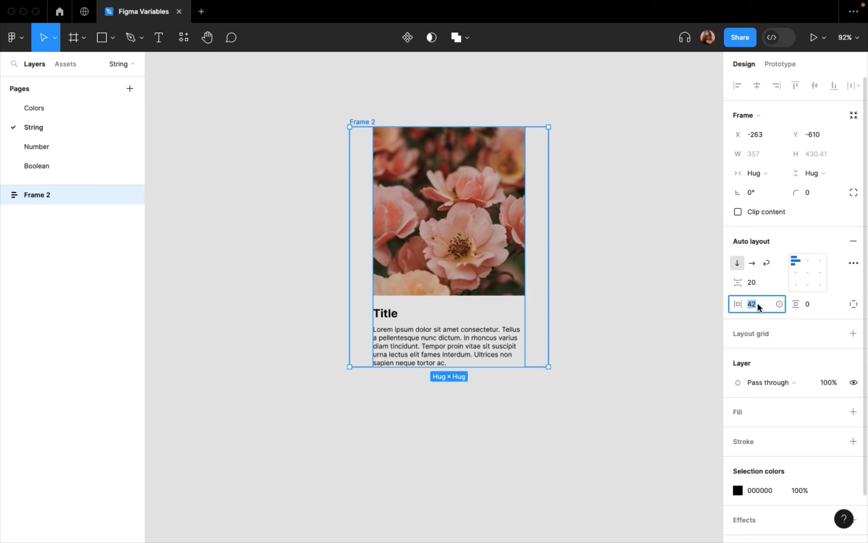
- Set the card frame's horizontal padding to 28 and its vertical padding to 18
{"action": "type", "text": "28"}
{"action": "key", "text": "Return"}
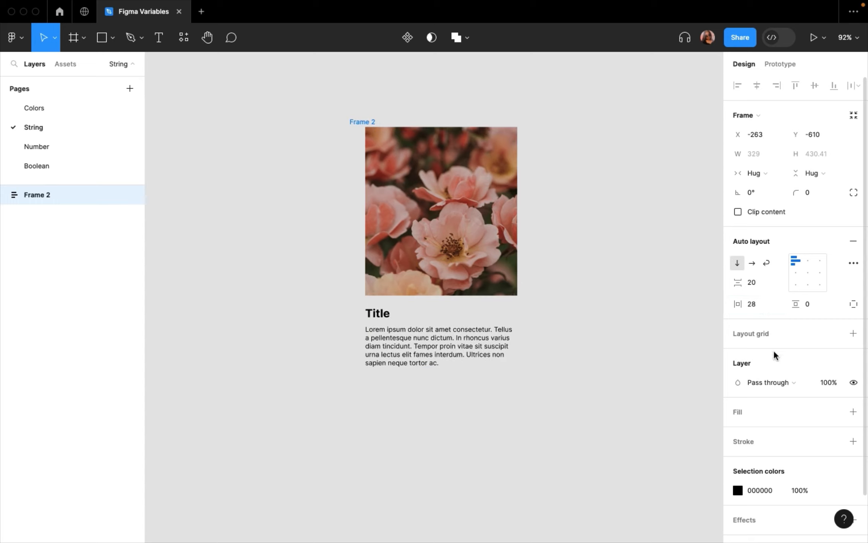
{"action": "left_click", "coordinate": [814, 305]}
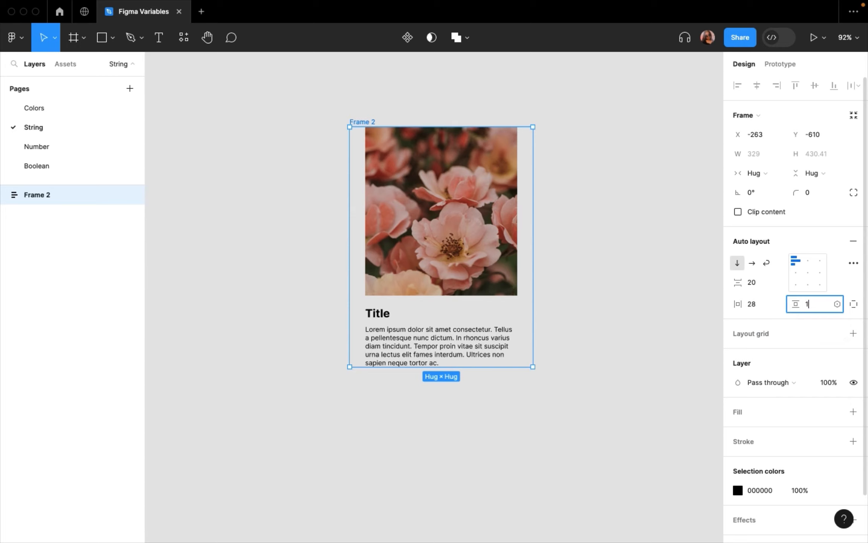
{"action": "type", "text": "18"}
{"action": "key", "text": "Return"}
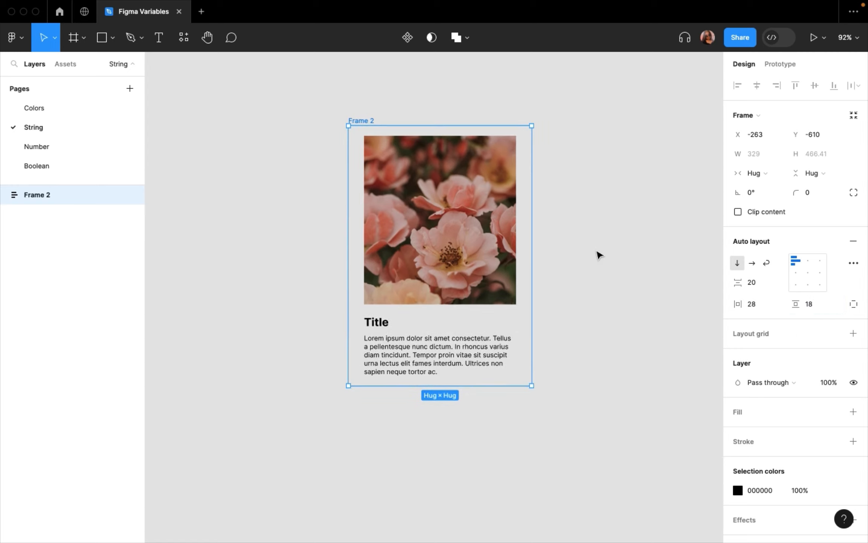
- Add a white FFFFFF fill to the card frame
{"action": "scroll", "coordinate": [599, 254], "scroll_direction": "down", "scroll_amount": 1}
{"action": "scroll", "coordinate": [806, 373], "scroll_direction": "down", "scroll_amount": 3}
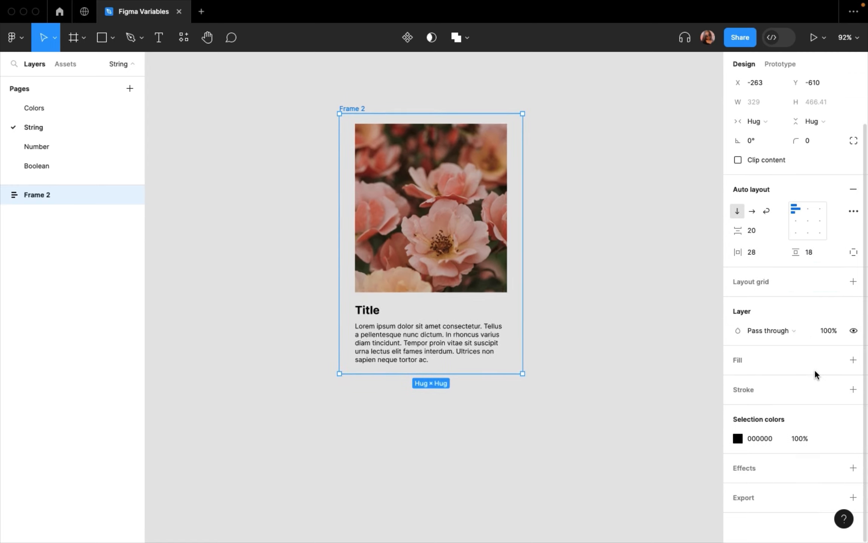
{"action": "left_click", "coordinate": [853, 360]}
{"action": "left_click", "coordinate": [587, 333]}
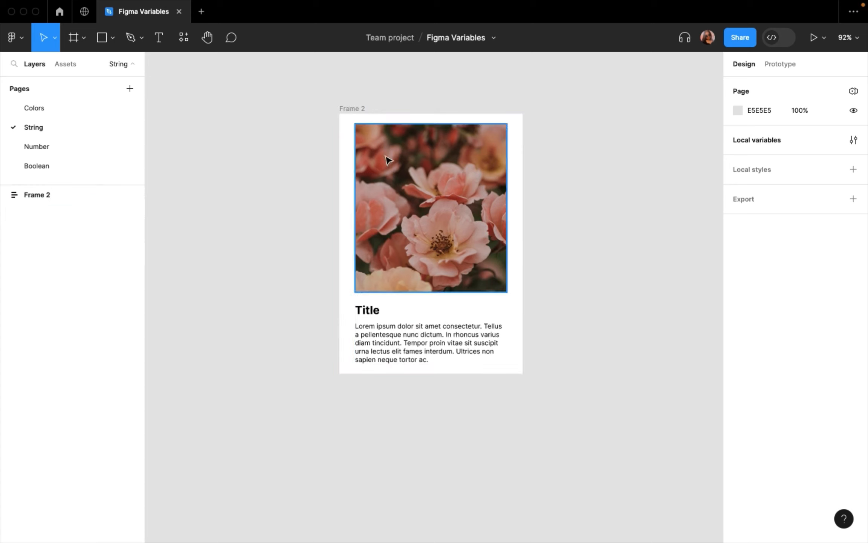
- Try a vertical padding of 24 on the card frame, and settle on 28
{"action": "left_click", "coordinate": [350, 108]}
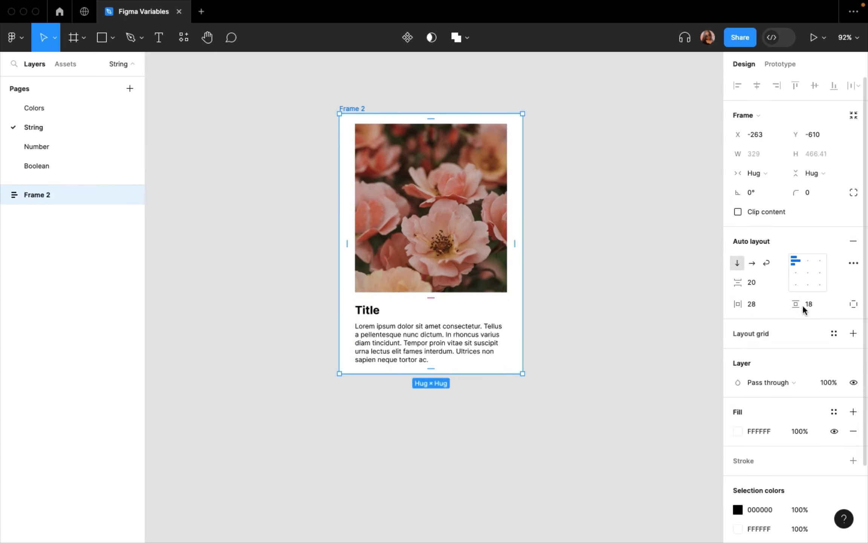
{"action": "type", "text": "24"}
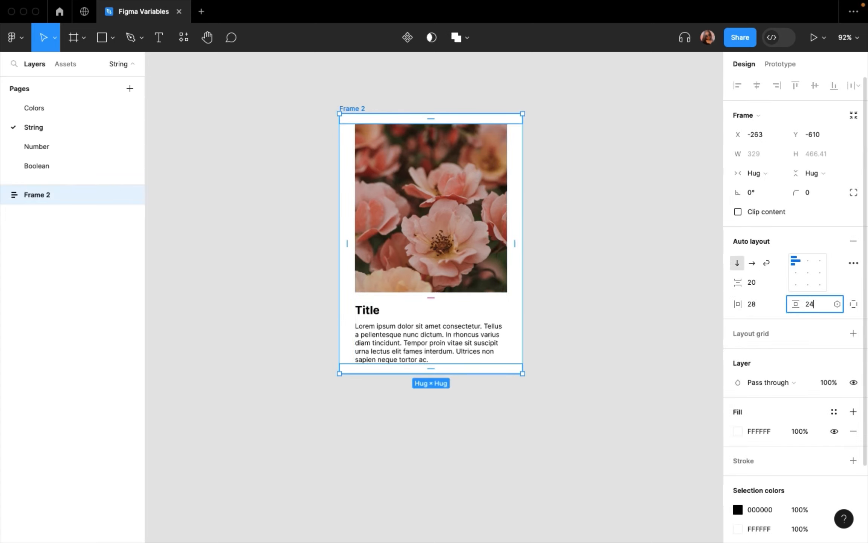
{"action": "key", "text": "Return"}
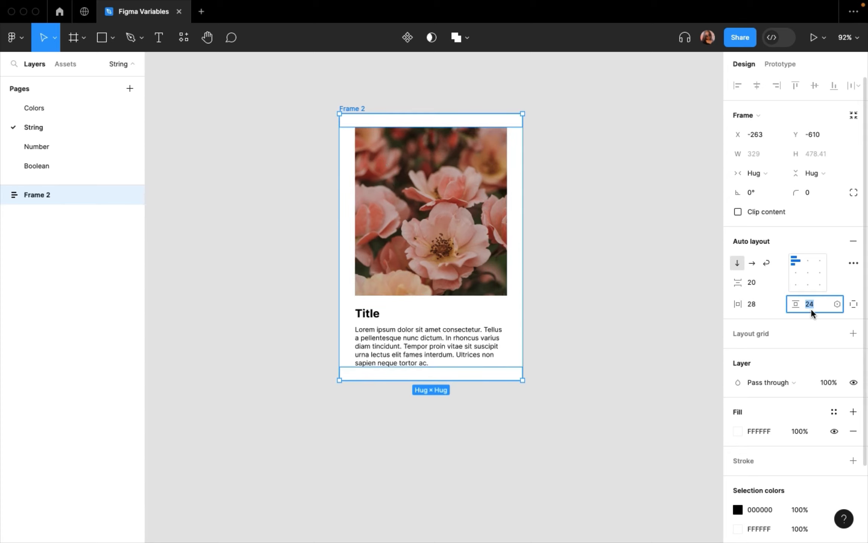
{"action": "type", "text": "28"}
{"action": "key", "text": "Return"}
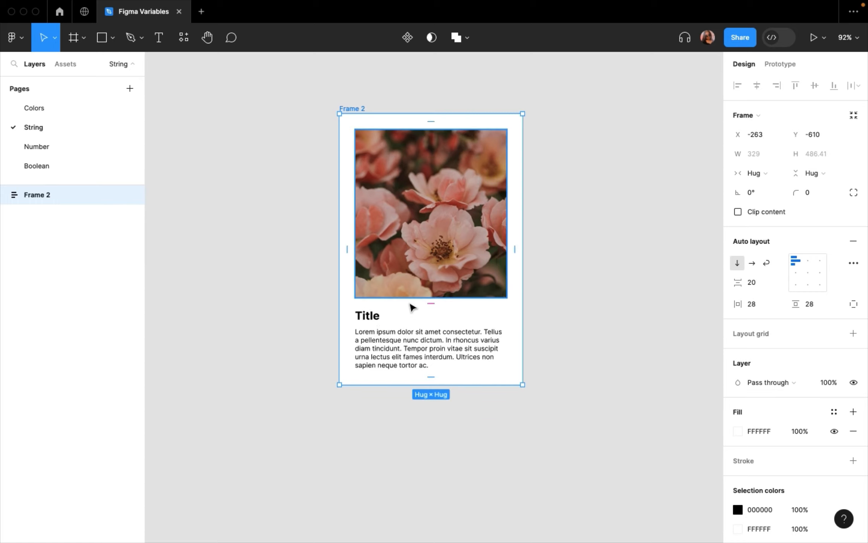
- Add a text layer reading "Button" on the empty canvas beside the card
{"action": "left_click", "coordinate": [159, 37]}
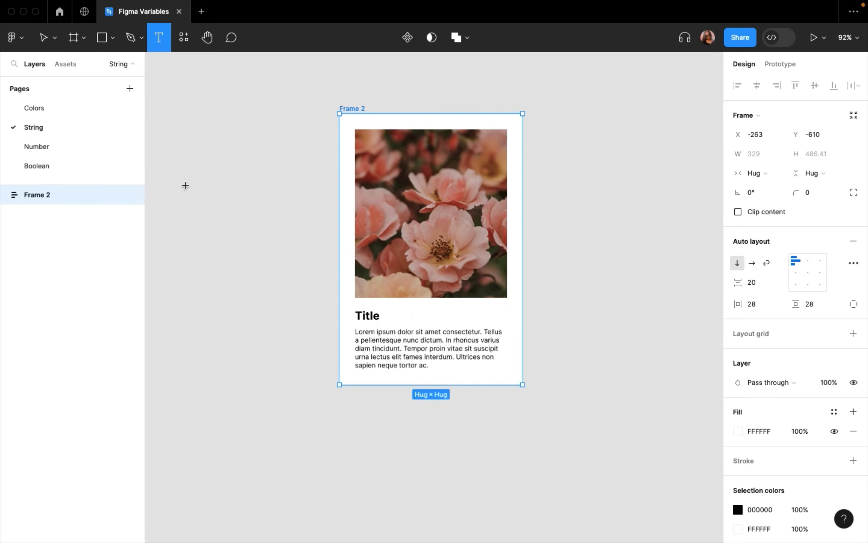
{"action": "left_click", "coordinate": [194, 263]}
{"action": "type", "text": "Button"}
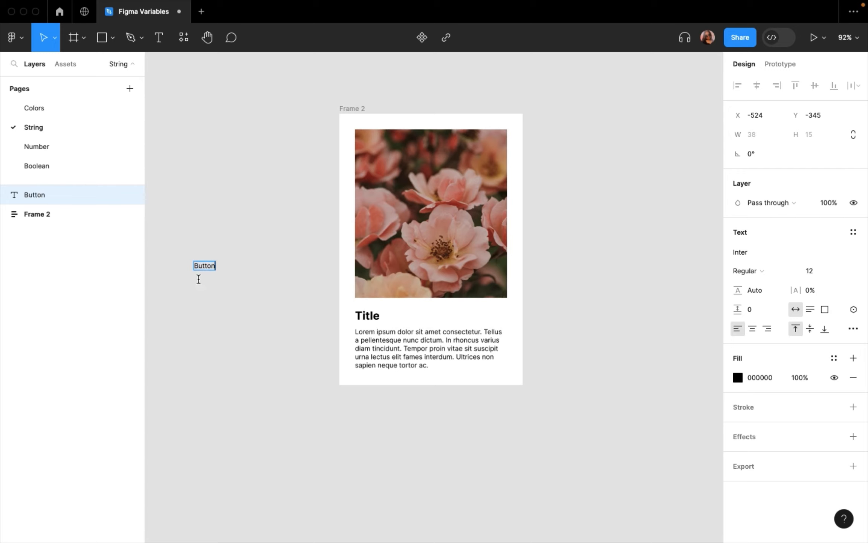
{"action": "key", "text": "Escape"}
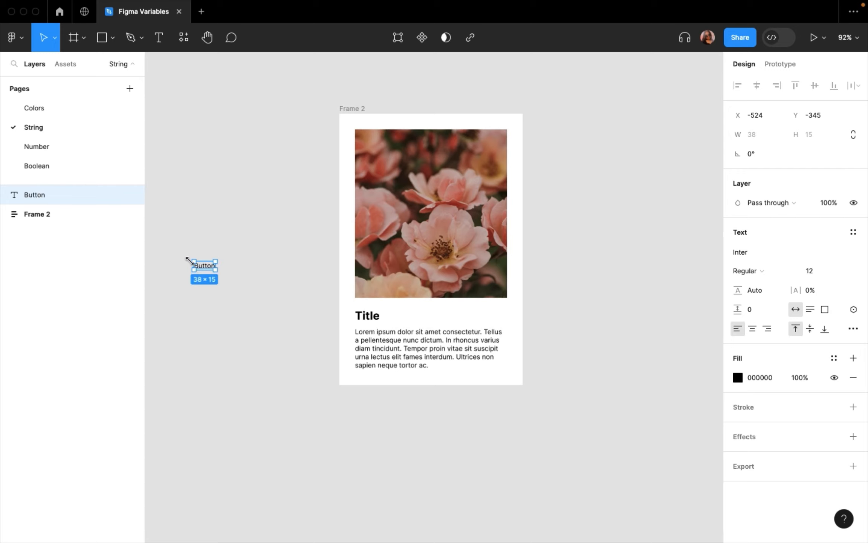
- Wrap the Button text in auto layout with a horizontal padding of 58 and a vertical padding of 12
{"action": "key", "text": "shift+a"}
{"action": "left_click_drag", "start_coordinate": [737, 304], "coordinate": [795, 306]}
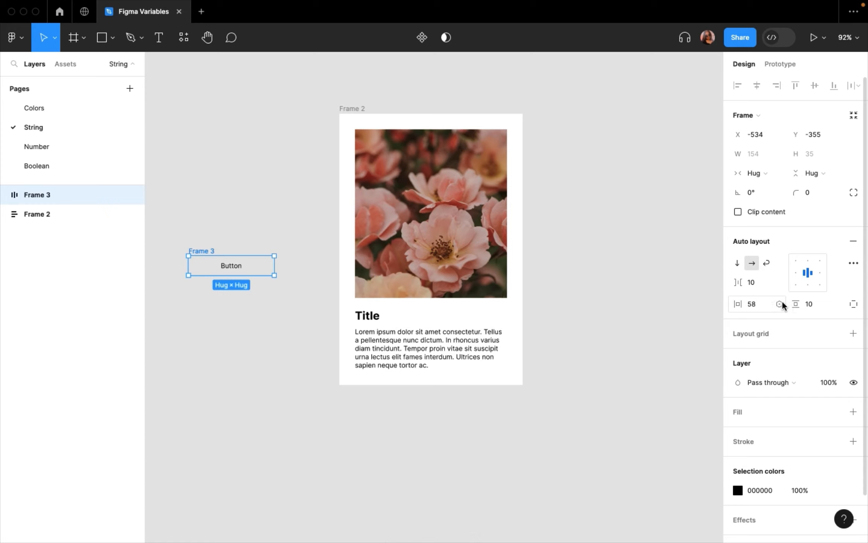
{"action": "left_click", "coordinate": [812, 304]}
{"action": "type", "text": "1"}
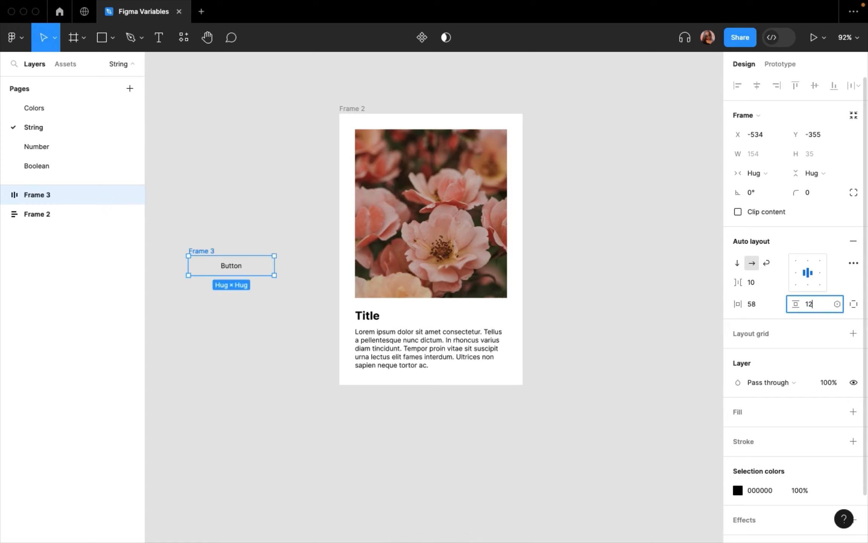
{"action": "key", "text": "Return"}
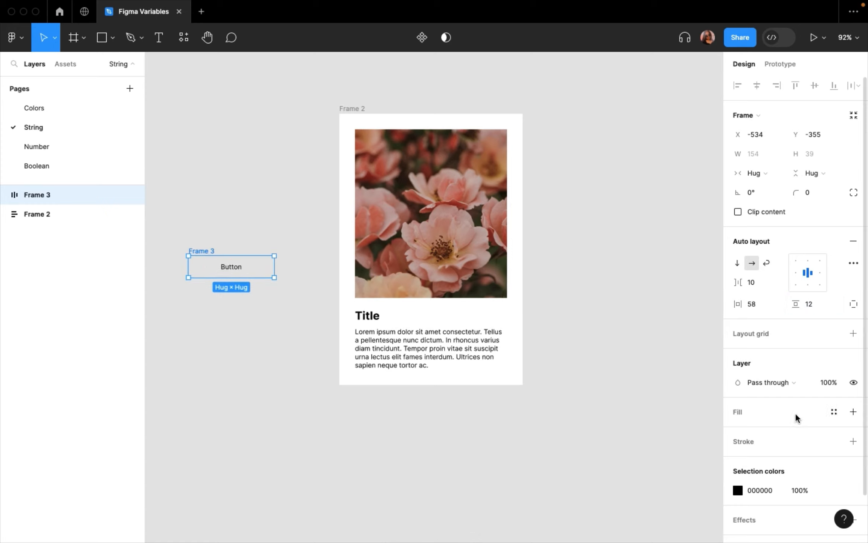
- Add a fill to the button frame and, after trying orange and light purple, set it to dark grey 202020
{"action": "scroll", "coordinate": [810, 418], "scroll_direction": "down", "scroll_amount": 2}
{"action": "left_click", "coordinate": [854, 372]}
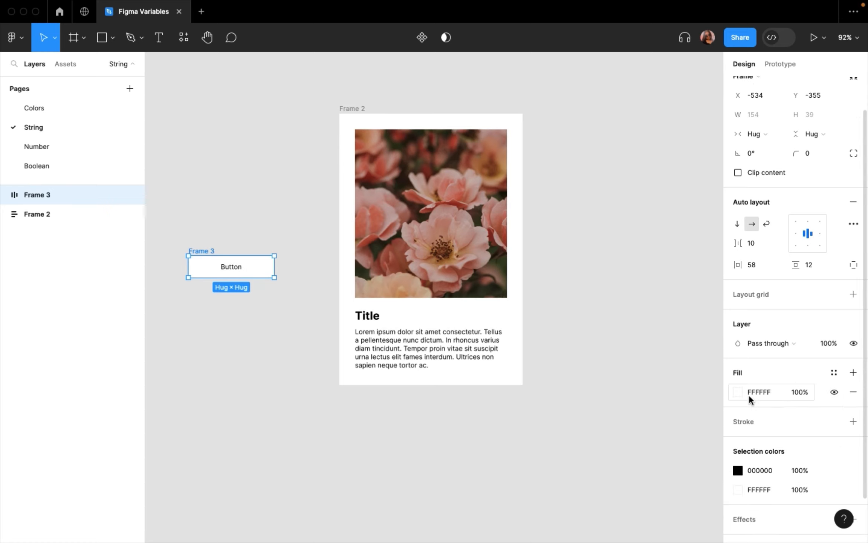
{"action": "left_click", "coordinate": [739, 392]}
{"action": "left_click_drag", "start_coordinate": [628, 389], "coordinate": [623, 390]}
{"action": "left_click", "coordinate": [685, 240]}
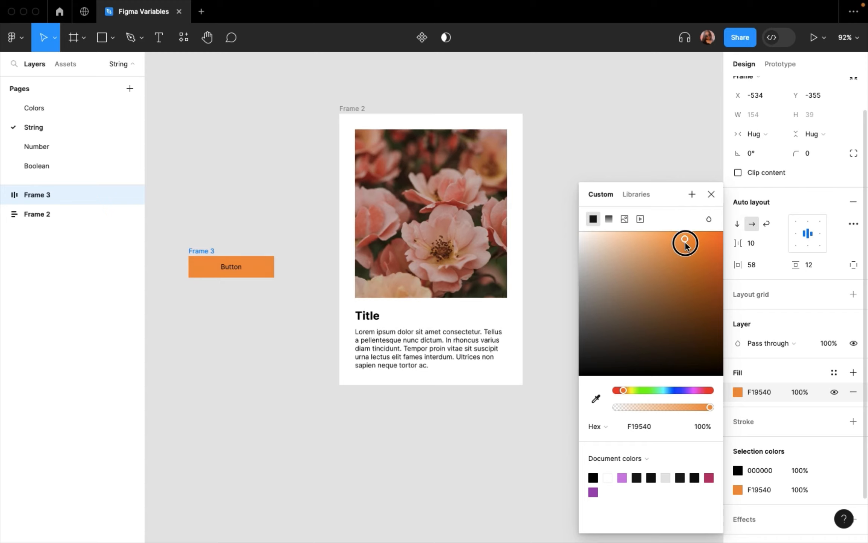
{"action": "left_click_drag", "start_coordinate": [687, 238], "coordinate": [637, 244]}
{"action": "left_click_drag", "start_coordinate": [622, 388], "coordinate": [689, 390]}
{"action": "mouse_move", "coordinate": [631, 235]}
{"action": "left_mouse_down"}
{"action": "mouse_move", "coordinate": [605, 242]}
{"action": "mouse_move", "coordinate": [616, 239]}
{"action": "left_mouse_up"}
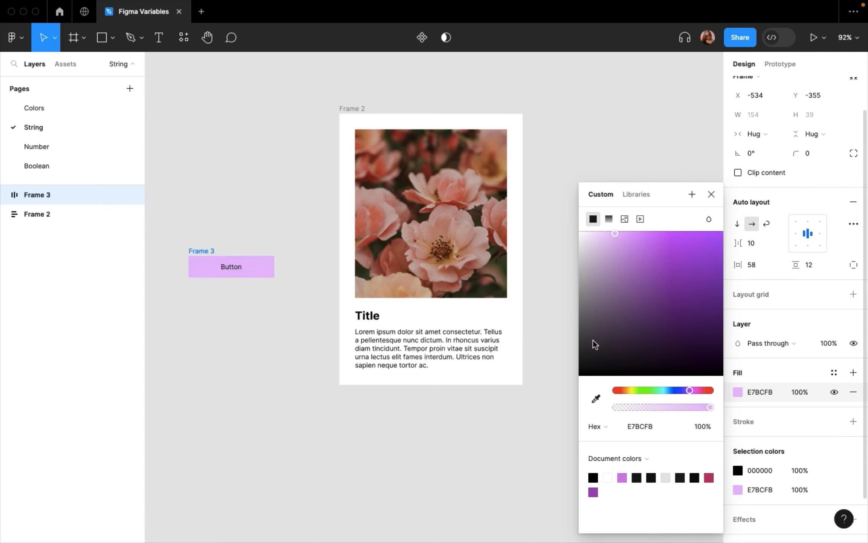
{"action": "left_click_drag", "start_coordinate": [593, 341], "coordinate": [577, 358]}
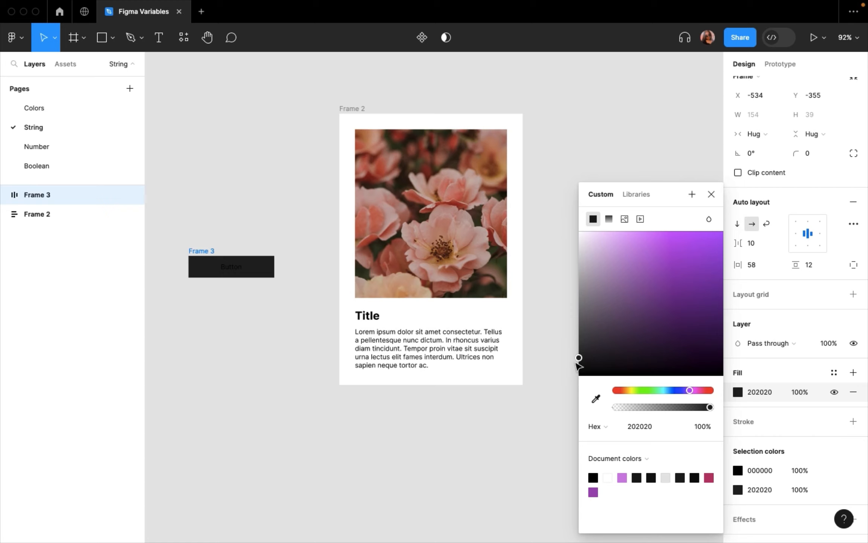
- Change the Button label's text colour to white FFFFFF
{"action": "left_click", "coordinate": [231, 269]}
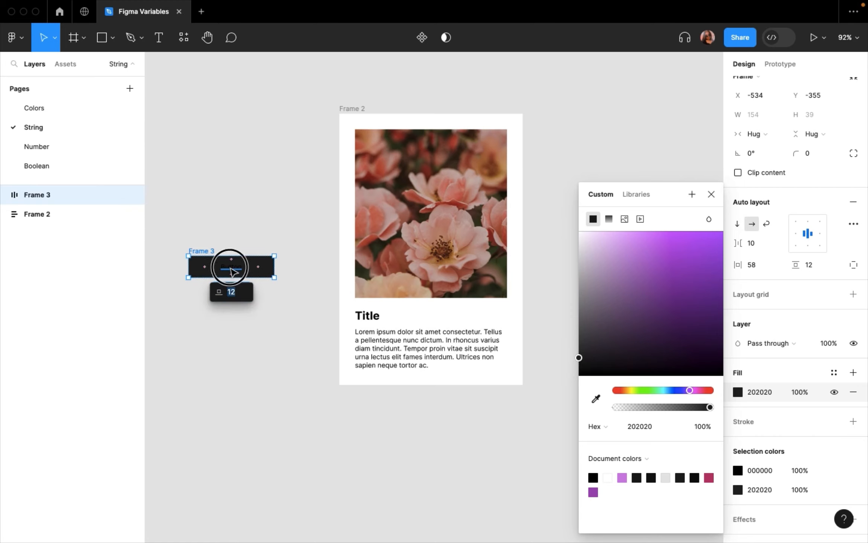
{"action": "double_click", "coordinate": [231, 269]}
{"action": "left_click", "coordinate": [738, 397]}
{"action": "left_click_drag", "start_coordinate": [679, 298], "coordinate": [434, 117]}
- Set the Button label's font size to 16 and its weight to Semi Bold
{"action": "left_click", "coordinate": [810, 290]}
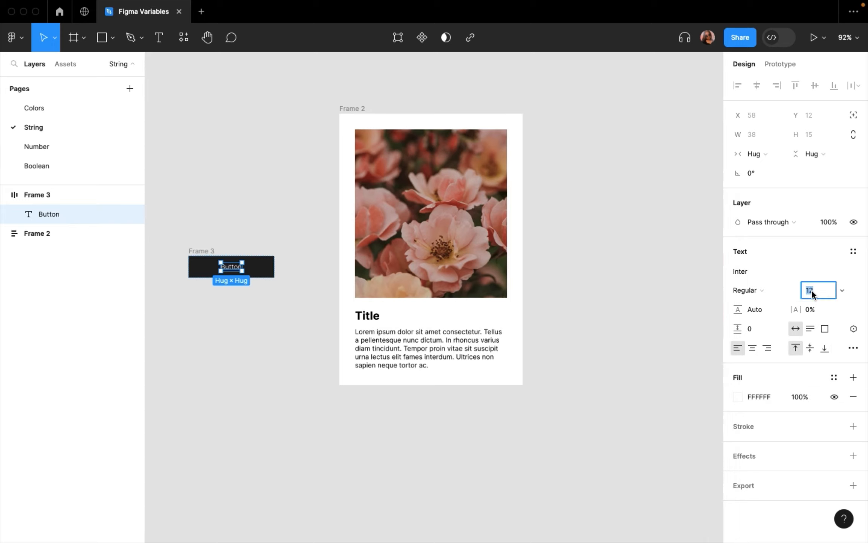
{"action": "type", "text": "16"}
{"action": "key", "text": "Return"}
{"action": "left_click", "coordinate": [754, 290]}
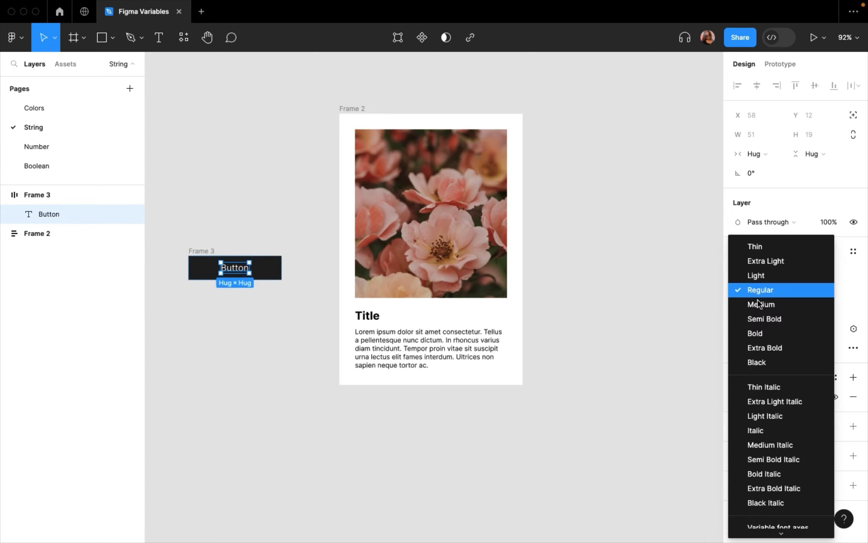
{"action": "left_click", "coordinate": [762, 320]}
{"action": "key", "text": "Escape"}
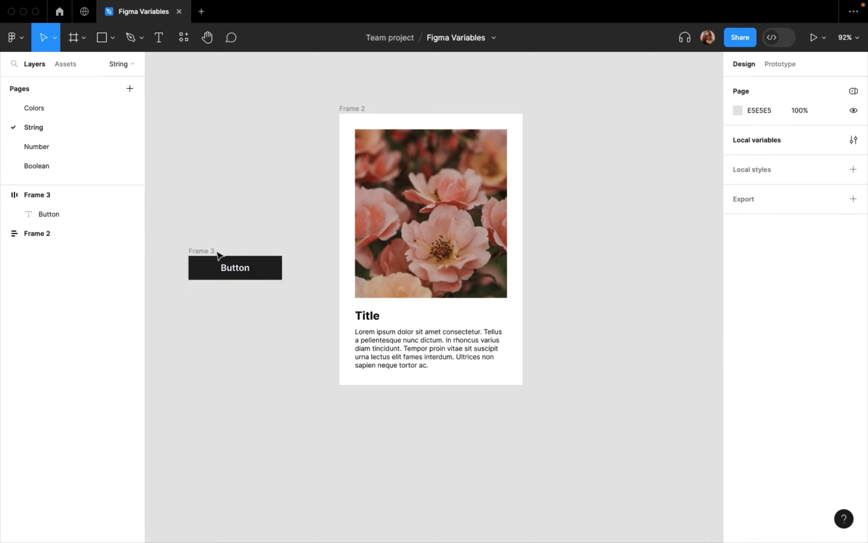
- Try nesting the button in the text frame under the paragraph with centred contents, and take it back out
{"action": "left_click", "coordinate": [195, 250]}
{"action": "left_click_drag", "start_coordinate": [196, 251], "coordinate": [380, 366]}
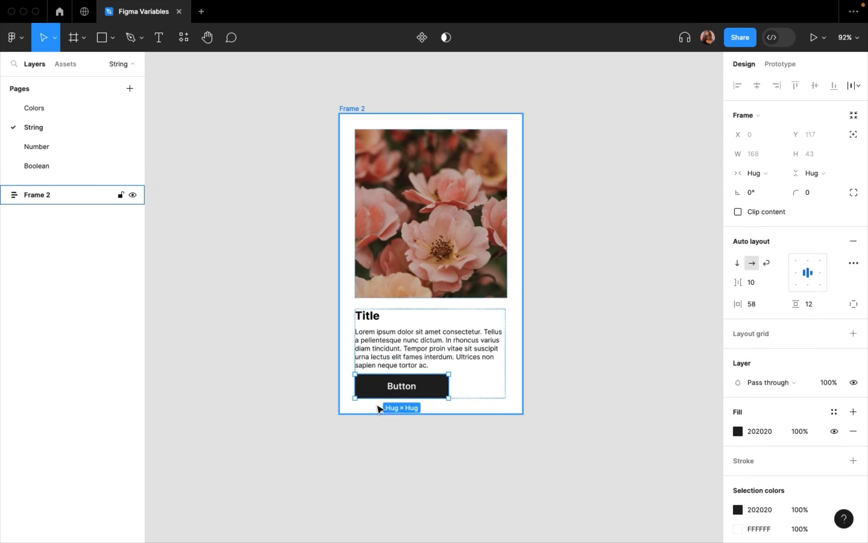
{"action": "left_click", "coordinate": [478, 393]}
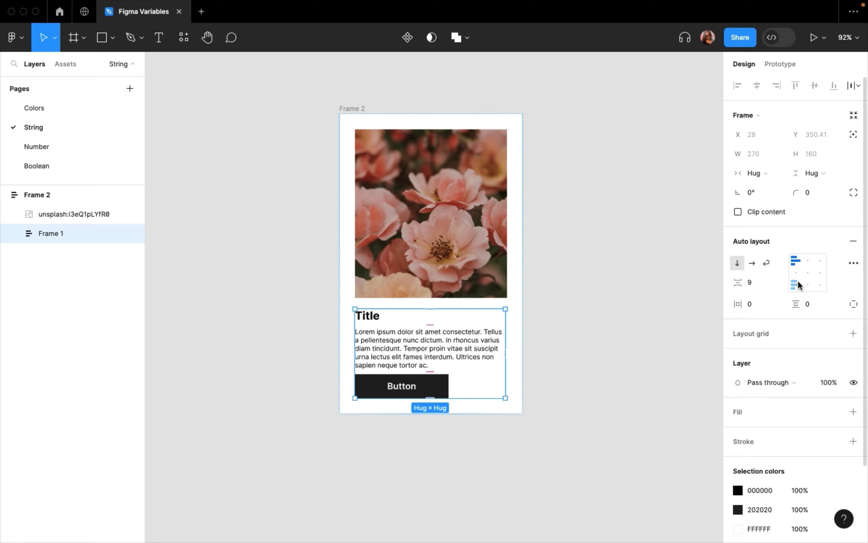
{"action": "left_click", "coordinate": [808, 260]}
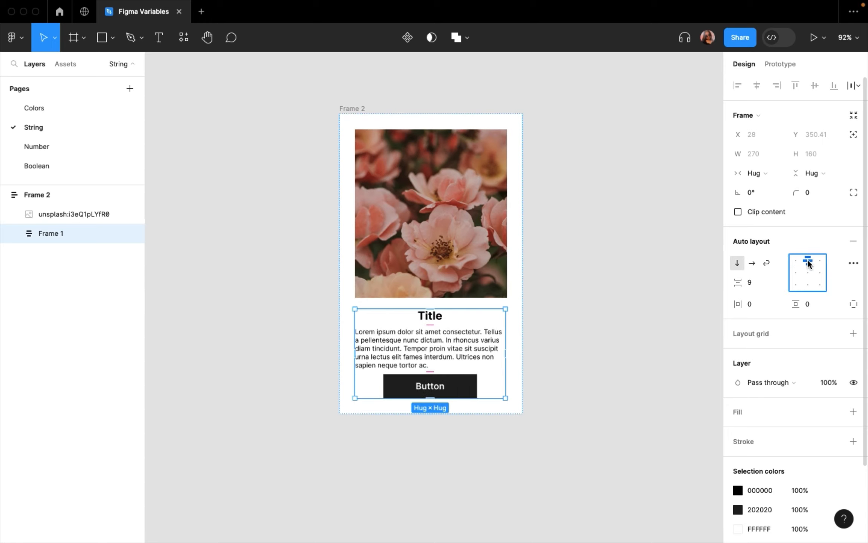
{"action": "key", "text": "ctrl+z"}
{"action": "left_click", "coordinate": [388, 385]}
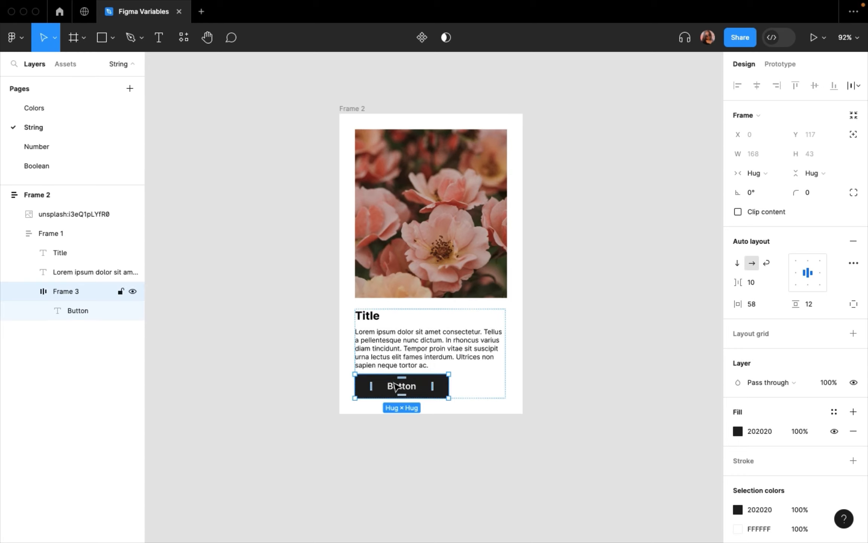
{"action": "left_click_drag", "start_coordinate": [395, 386], "coordinate": [423, 392]}
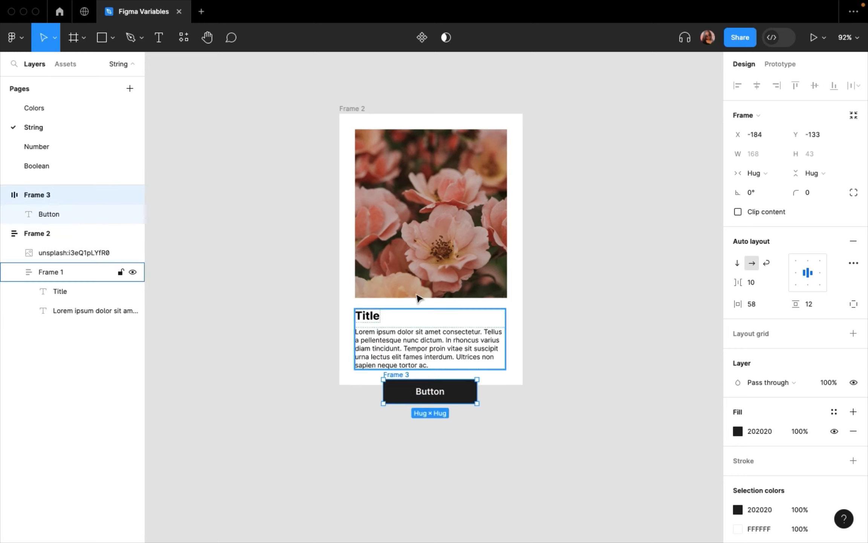
- Nest the button frame directly inside the card frame, above the flower photo
{"action": "left_click", "coordinate": [354, 109]}
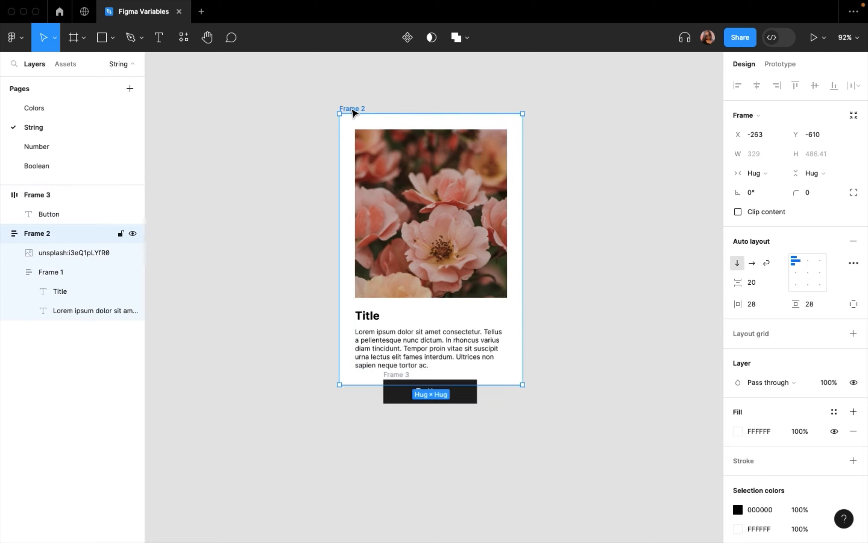
{"action": "left_click", "coordinate": [3, 195]}
{"action": "left_click", "coordinate": [35, 192]}
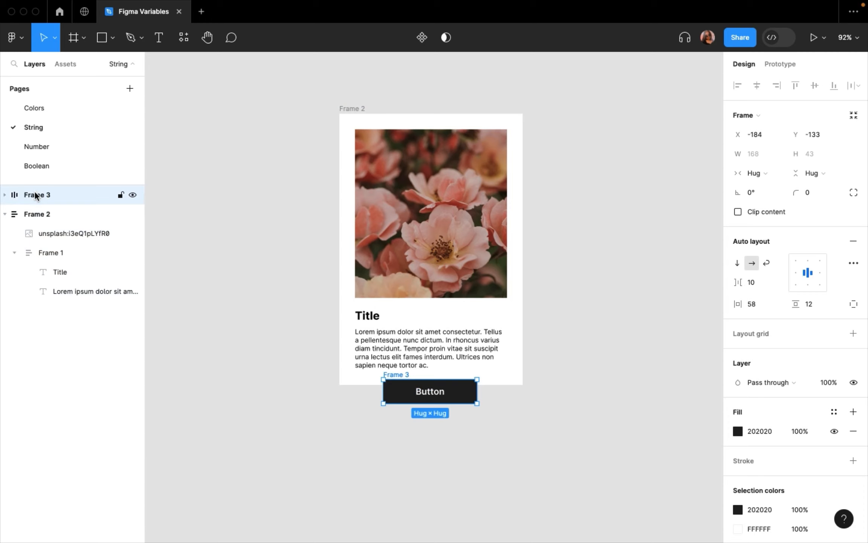
{"action": "left_click_drag", "start_coordinate": [35, 192], "coordinate": [43, 222]}
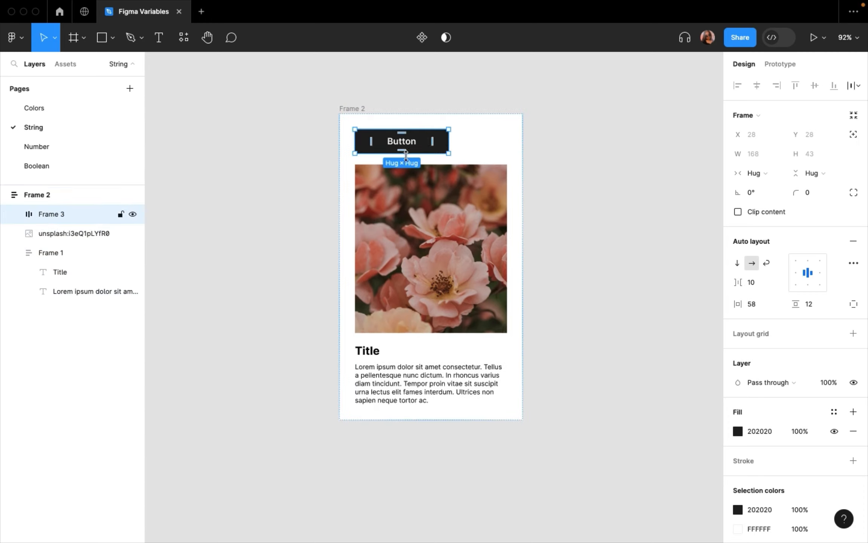
- Widen the button to 273 and reorder it below the text frame in the card
{"action": "left_click_drag", "start_coordinate": [449, 141], "coordinate": [507, 144]}
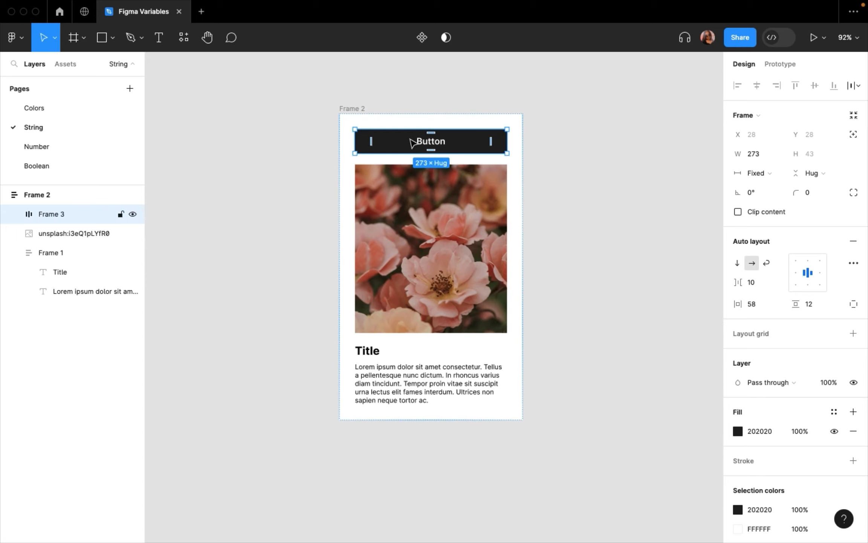
{"action": "key", "text": "Down"}
{"action": "key", "text": "Down"}
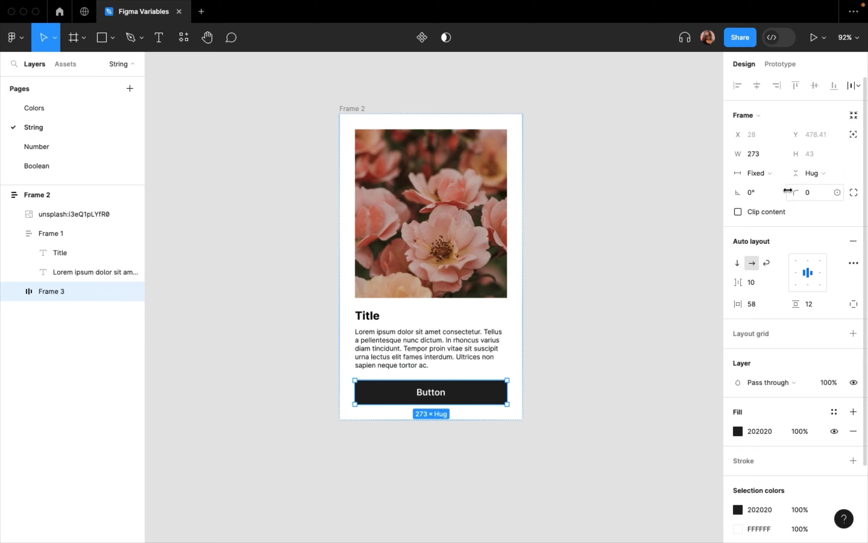
- Give the button a corner radius of 29 and a vertical padding of 16
{"action": "left_click_drag", "start_coordinate": [796, 193], "coordinate": [264, 161]}
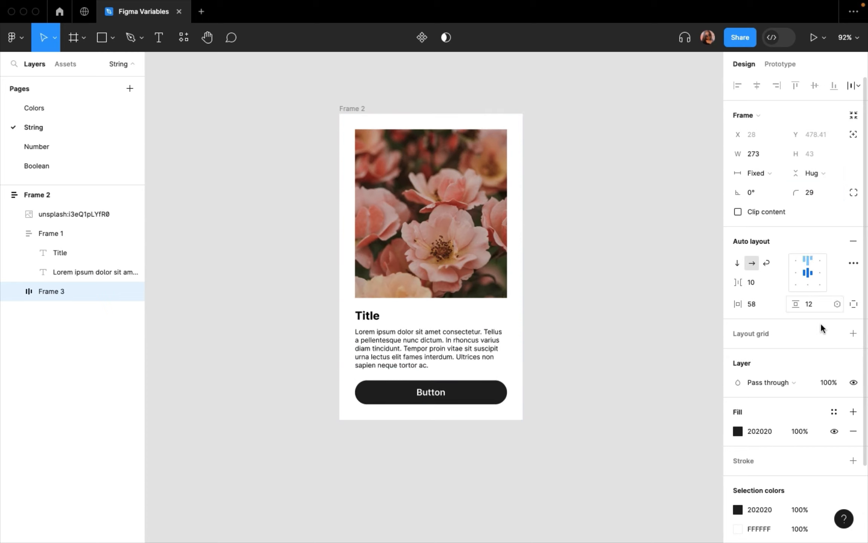
{"action": "left_click", "coordinate": [810, 304]}
{"action": "type", "text": "16"}
{"action": "key", "text": "Return"}
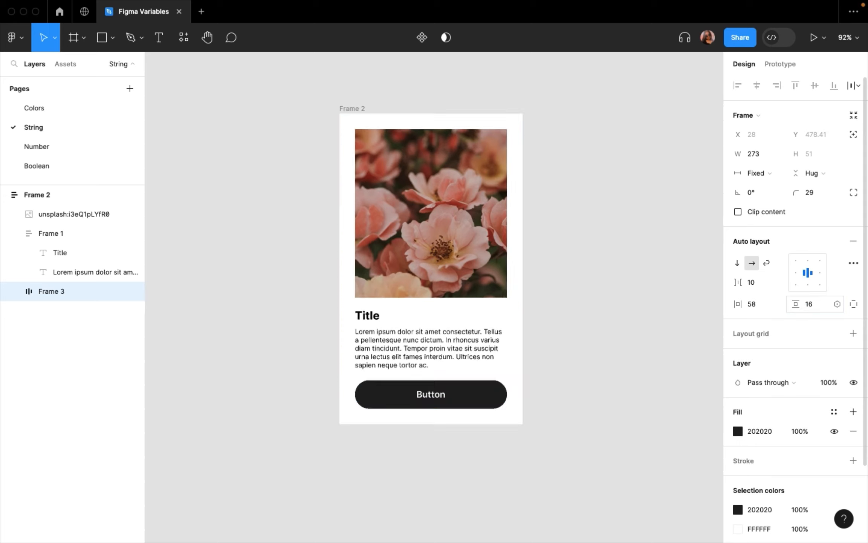
{"action": "left_click", "coordinate": [552, 363]}
- Rename the outer frame holding the photo, text and button as card, and clear the selection
{"action": "scroll", "coordinate": [552, 363], "scroll_direction": "down", "scroll_amount": 1}
{"action": "scroll", "coordinate": [552, 364], "scroll_direction": "down", "scroll_amount": 1}
{"action": "scroll", "coordinate": [337, 163], "scroll_direction": "up", "scroll_amount": 2}
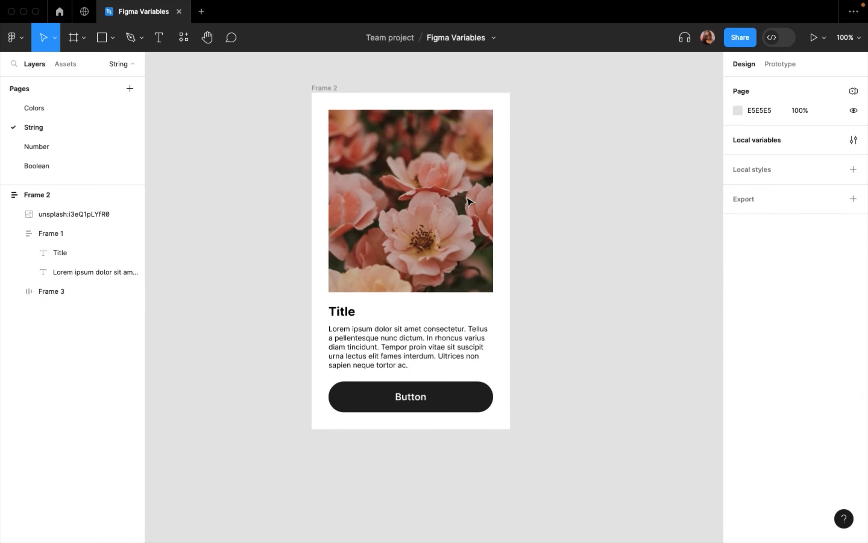
{"action": "scroll", "coordinate": [337, 163], "scroll_direction": "right", "scroll_amount": 1}
{"action": "scroll", "coordinate": [344, 291], "scroll_direction": "up", "scroll_amount": 1}
{"action": "scroll", "coordinate": [344, 290], "scroll_direction": "right", "scroll_amount": 1}
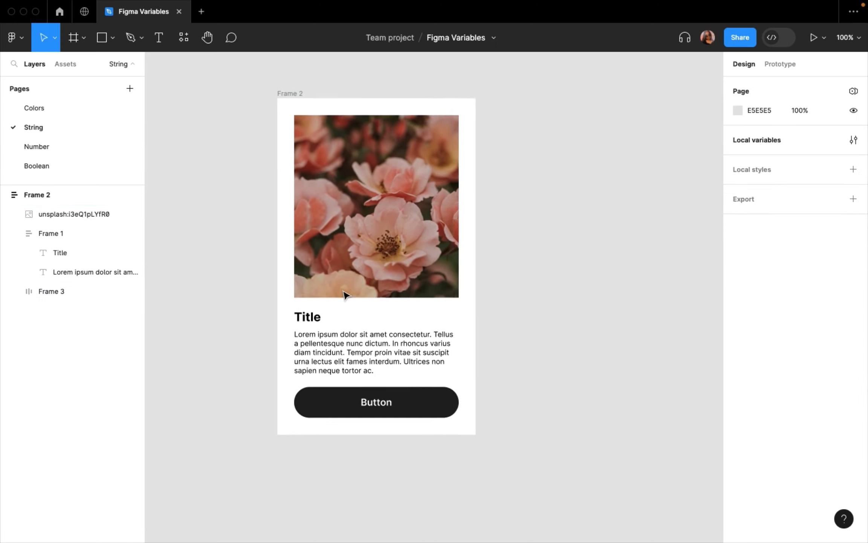
{"action": "left_click", "coordinate": [354, 208]}
{"action": "double_click", "coordinate": [291, 94]}
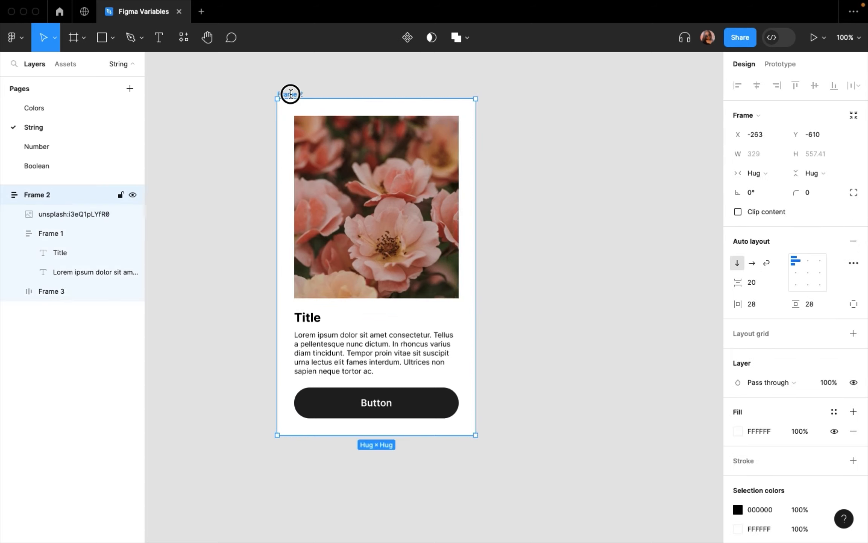
{"action": "type", "text": "card"}
{"action": "key", "text": "Return"}
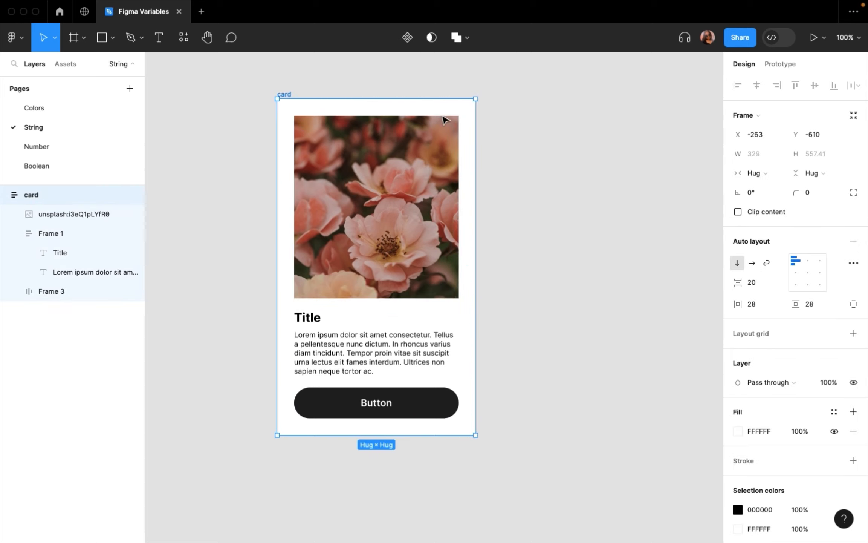
{"action": "left_click", "coordinate": [539, 168]}
{"action": "left_click", "coordinate": [451, 224]}
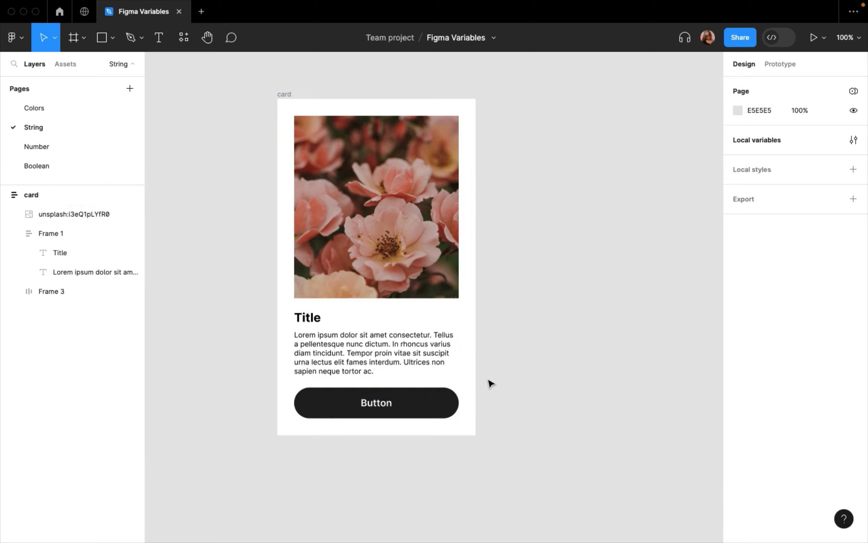
- Create a new local variable collection named Content
{"action": "left_click", "coordinate": [854, 142]}
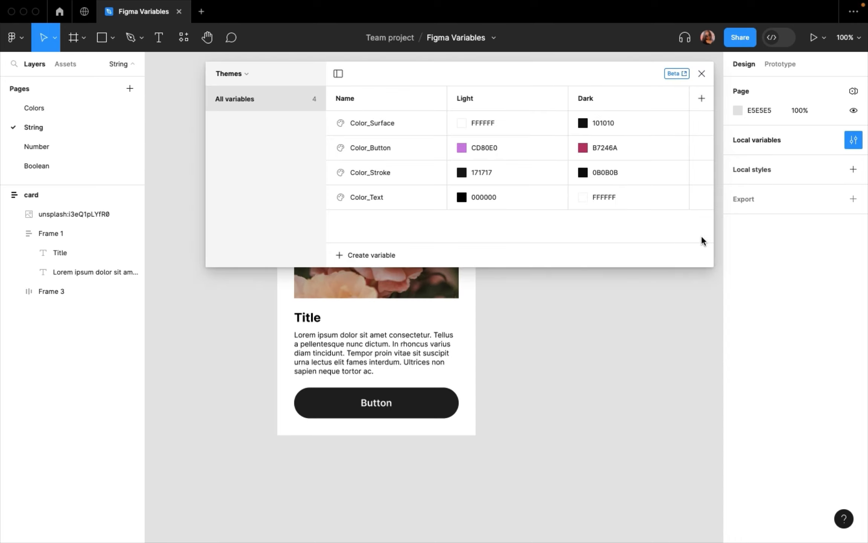
{"action": "left_click", "coordinate": [234, 74]}
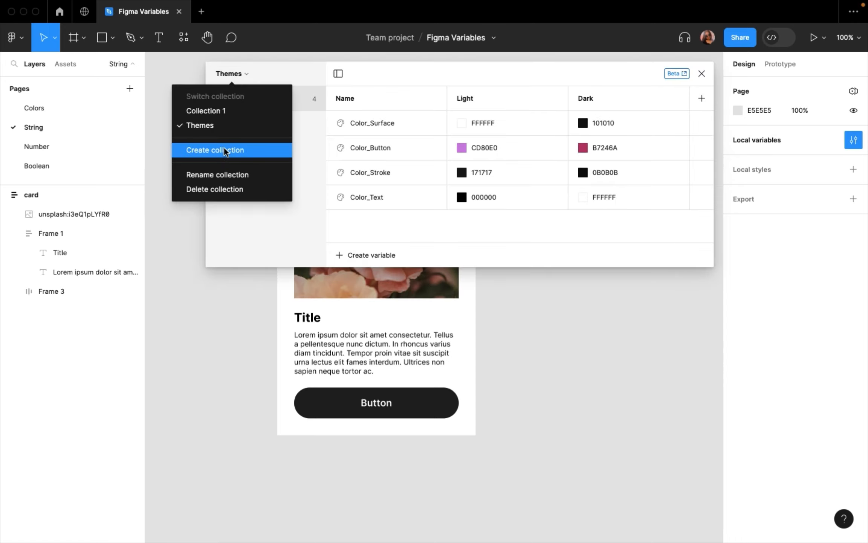
{"action": "left_click", "coordinate": [228, 174]}
{"action": "key", "text": "BackSpace"}
{"action": "key", "text": "BackSpace"}
{"action": "key", "text": "BackSpace"}
{"action": "key", "text": "BackSpace"}
{"action": "key", "text": "BackSpace"}
{"action": "key", "text": "BackSpace"}
{"action": "key", "text": "BackSpace"}
{"action": "key", "text": "BackSpace"}
{"action": "key", "text": "BackSpace"}
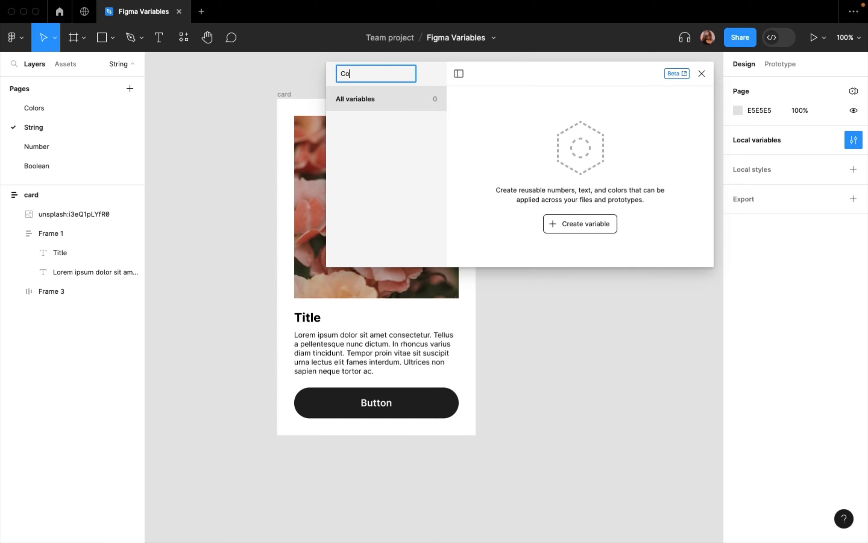
{"action": "type", "text": "ntent"}
{"action": "key", "text": "Return"}
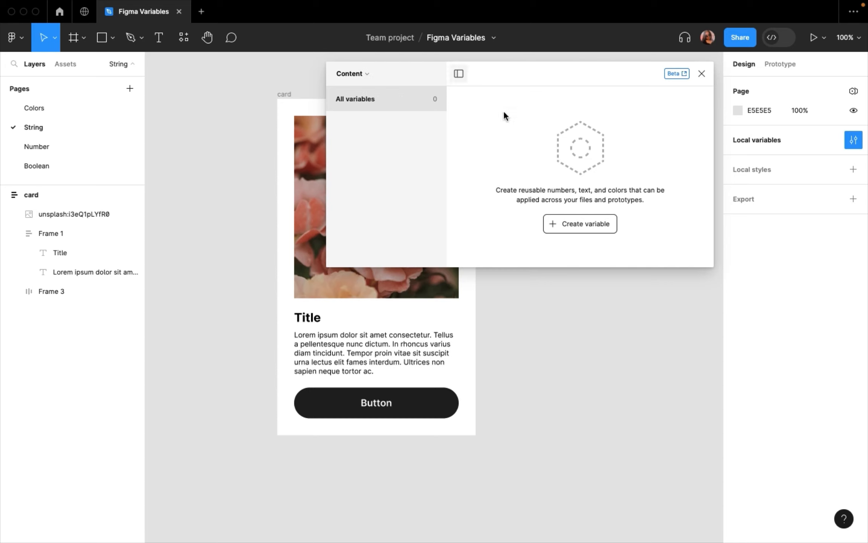
- Add a string variable named Title to the Content collection
{"action": "left_click", "coordinate": [561, 224]}
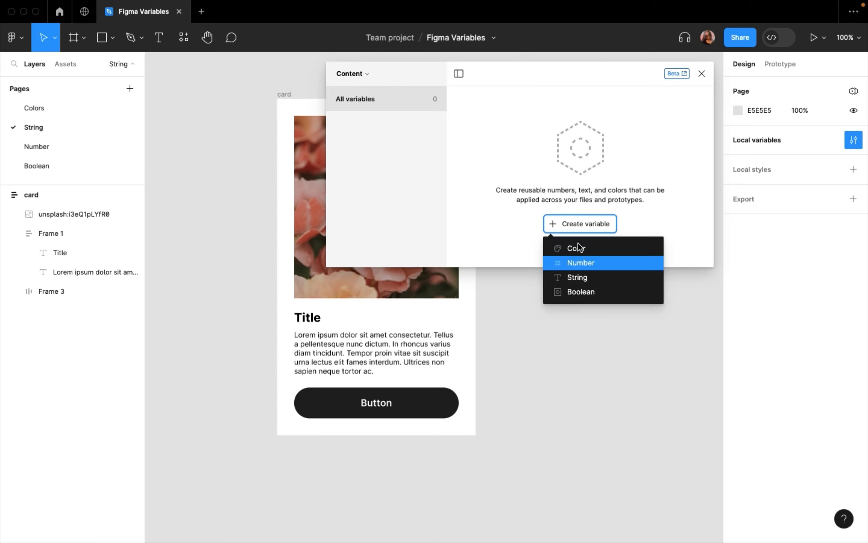
{"action": "left_click", "coordinate": [583, 277]}
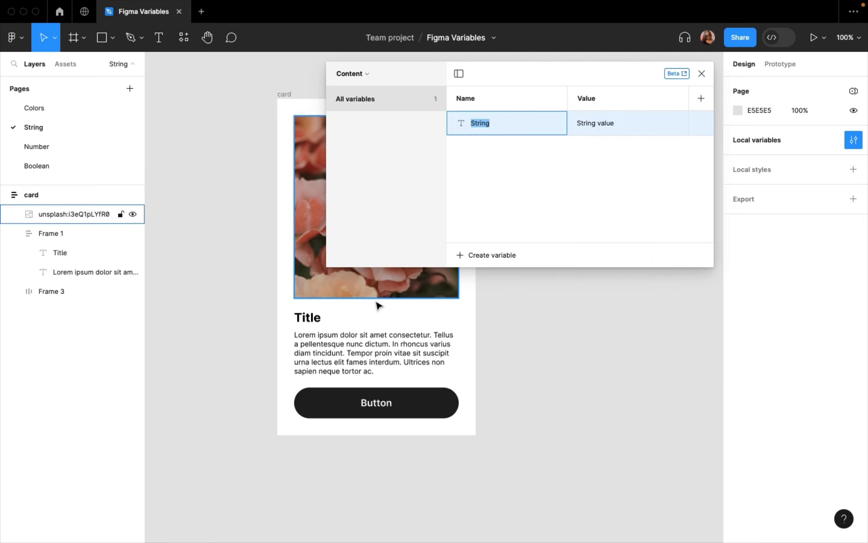
{"action": "scroll", "coordinate": [378, 305], "scroll_direction": "right", "scroll_amount": 3}
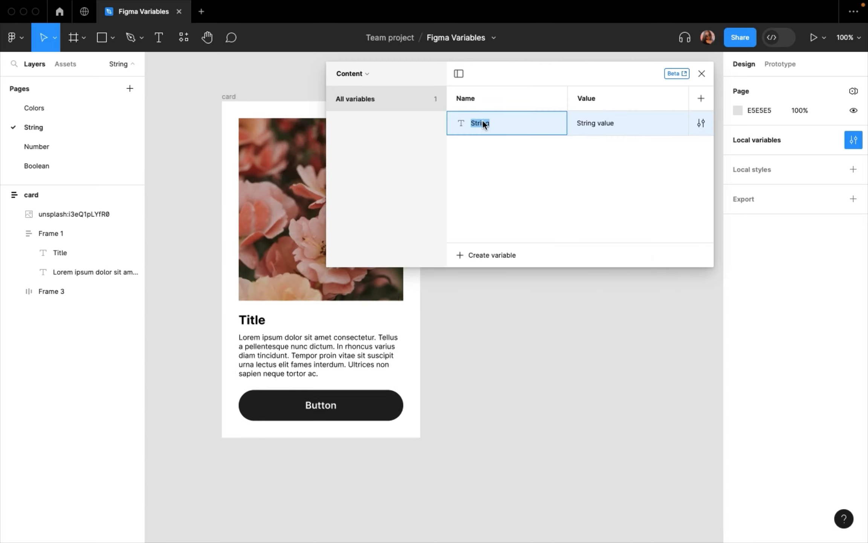
{"action": "type", "text": "Title"}
{"action": "key", "text": "Return"}
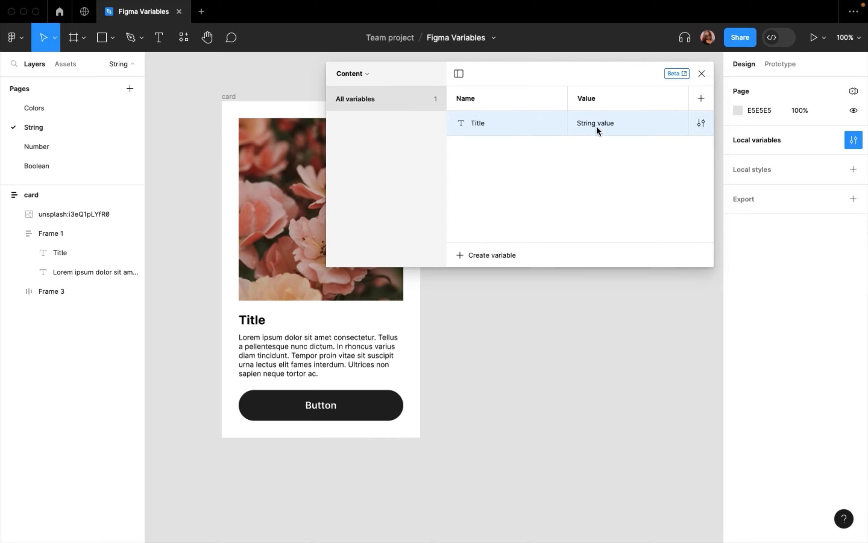
- Set the value of the Title variable to Flowers
{"action": "double_click", "coordinate": [599, 123]}
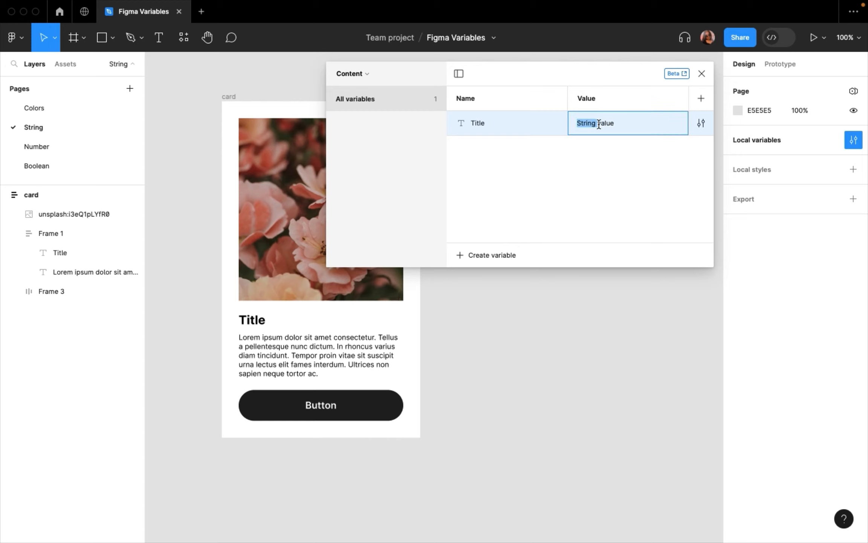
{"action": "left_click", "coordinate": [618, 126]}
{"action": "key", "text": "BackSpace"}
{"action": "key", "text": "BackSpace"}
{"action": "key", "text": "BackSpace"}
{"action": "key", "text": "BackSpace"}
{"action": "key", "text": "BackSpace"}
{"action": "key", "text": "BackSpace"}
{"action": "scroll", "coordinate": [402, 287], "scroll_direction": "up", "scroll_amount": 4}
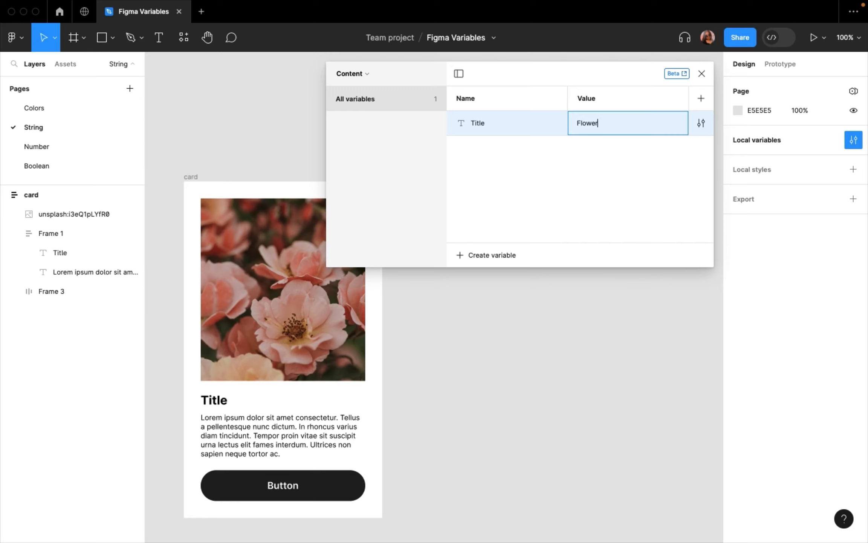
{"action": "key", "text": "Return"}
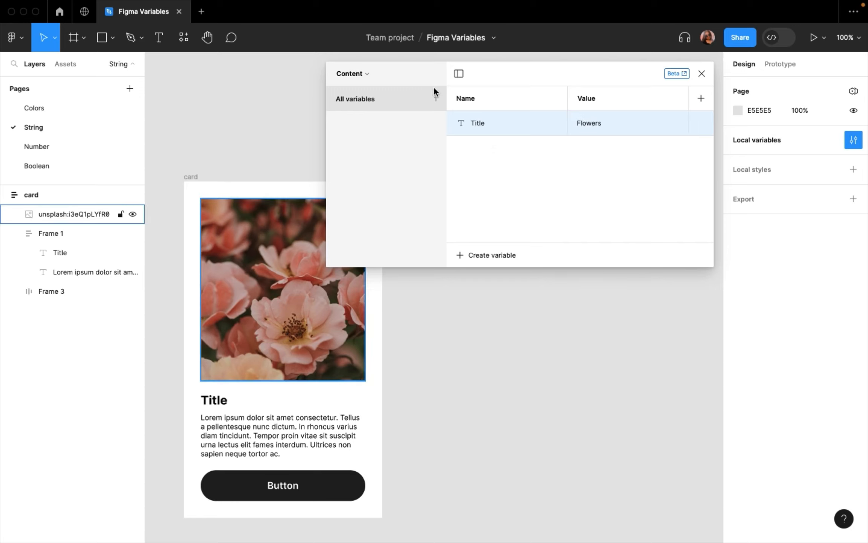
- Add a second string variable named Description to the Content collection
{"action": "left_click", "coordinate": [474, 256]}
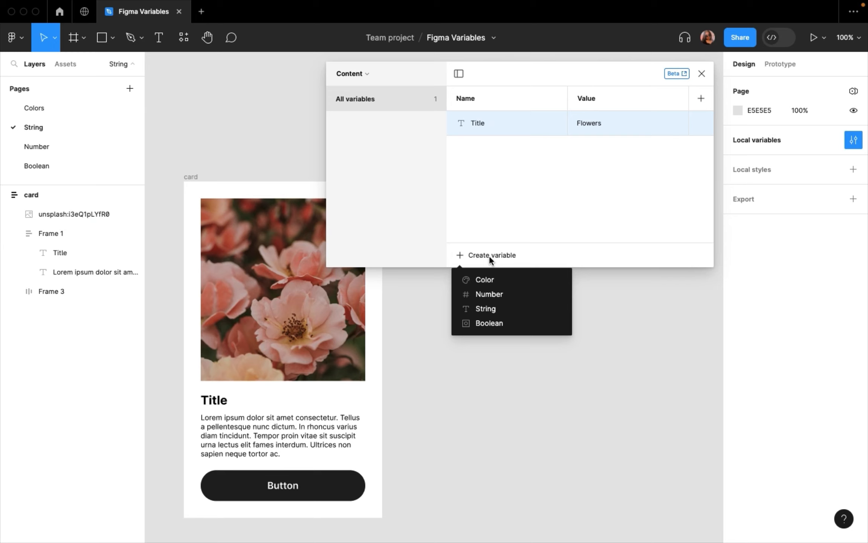
{"action": "left_click", "coordinate": [483, 307]}
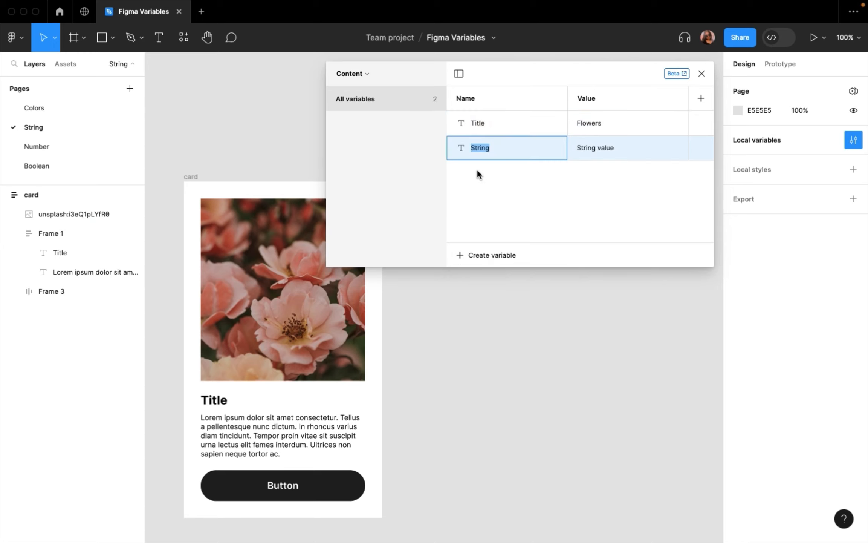
{"action": "type", "text": "Descriptio"}
{"action": "key", "text": "Return"}
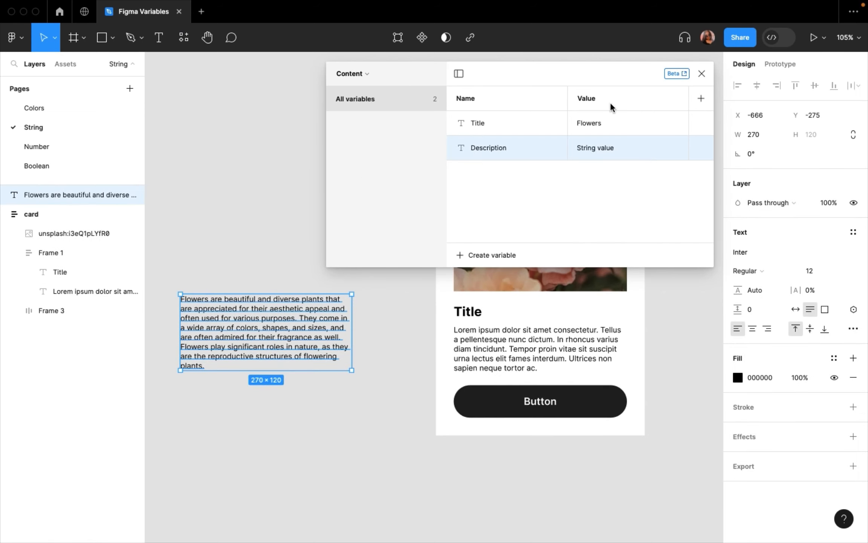
- Copy the flower paragraph beside the card into the Description variable as its value
{"action": "double_click", "coordinate": [225, 332]}
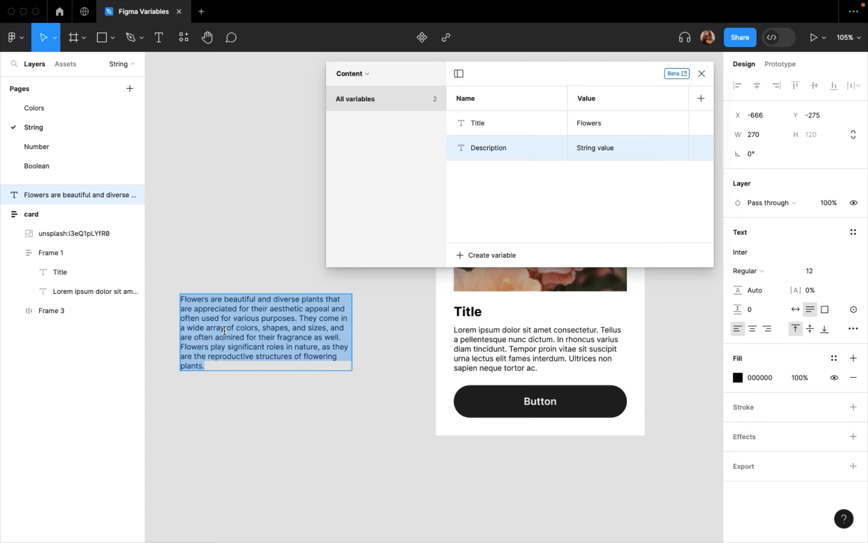
{"action": "key", "text": "Escape"}
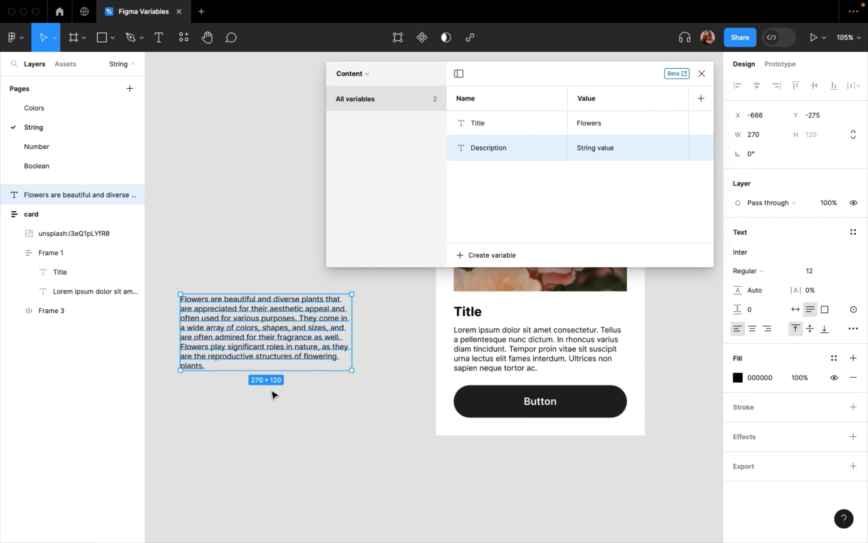
{"action": "double_click", "coordinate": [590, 153]}
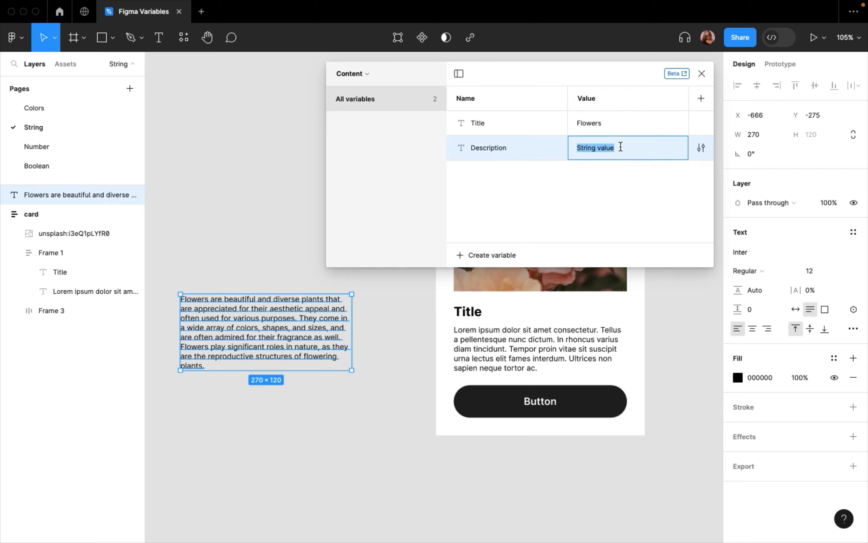
{"action": "key", "text": "super+v"}
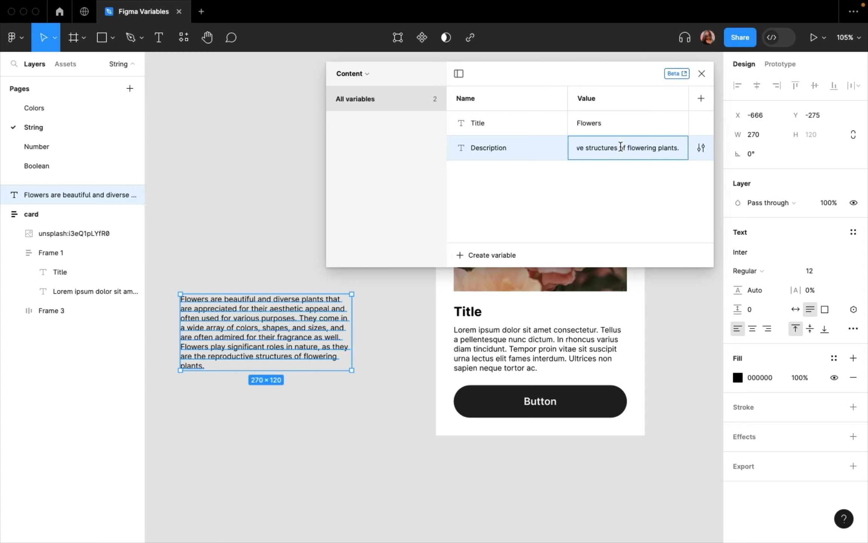
{"action": "key", "text": "Return"}
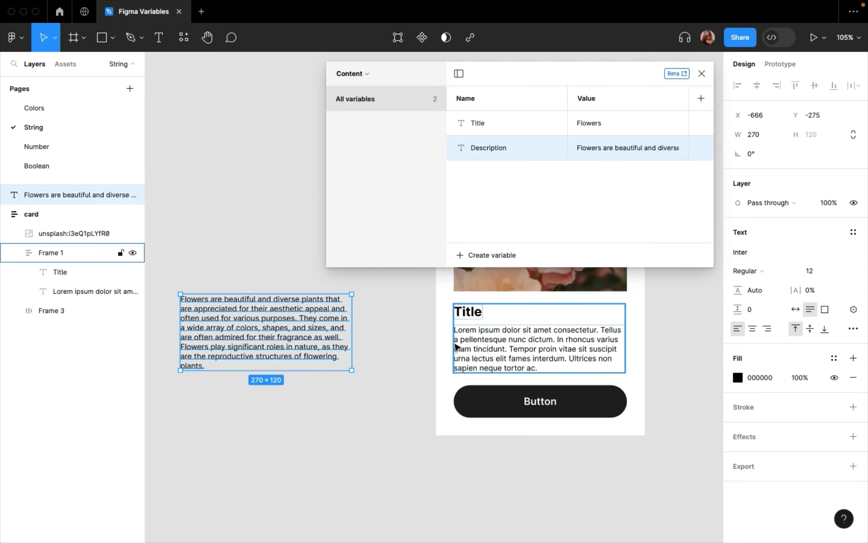
- Add a string variable named Button with the value Read more, and close the local variables window
{"action": "scroll", "coordinate": [457, 346], "scroll_direction": "right", "scroll_amount": 5}
{"action": "scroll", "coordinate": [457, 346], "scroll_direction": "up", "scroll_amount": 3}
{"action": "left_click", "coordinate": [505, 252]}
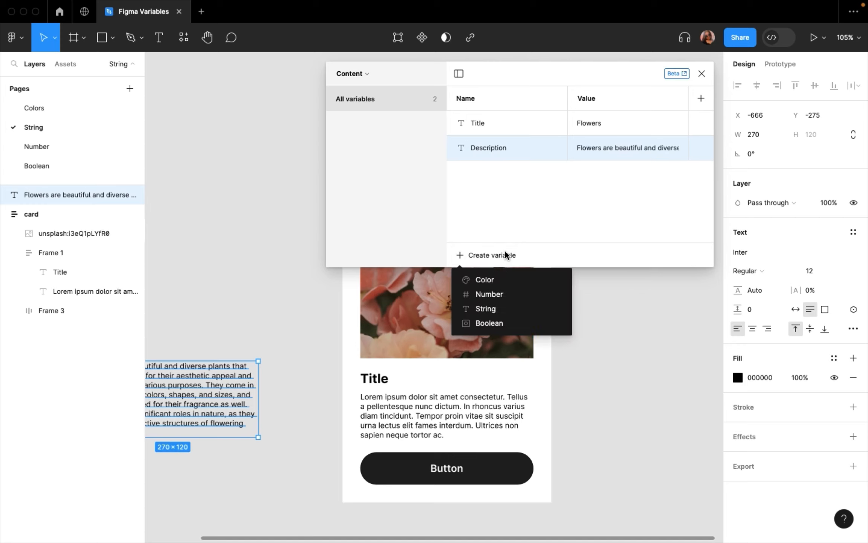
{"action": "left_click", "coordinate": [494, 309]}
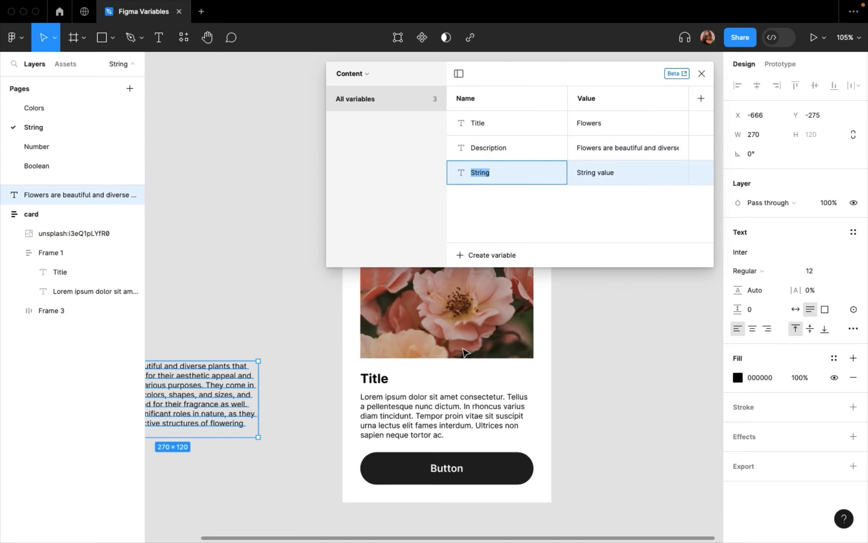
{"action": "type", "text": "Button"}
{"action": "left_click", "coordinate": [610, 172]}
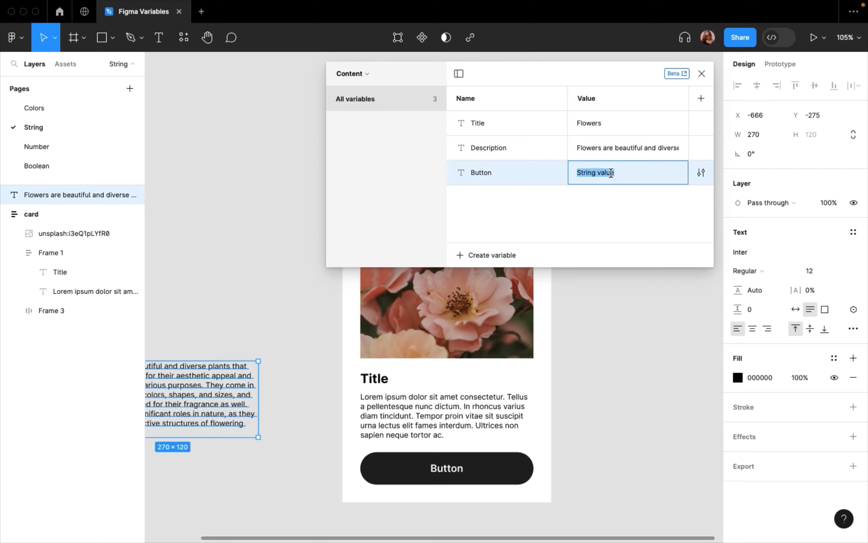
{"action": "type", "text": "Read more"}
{"action": "key", "text": "Return"}
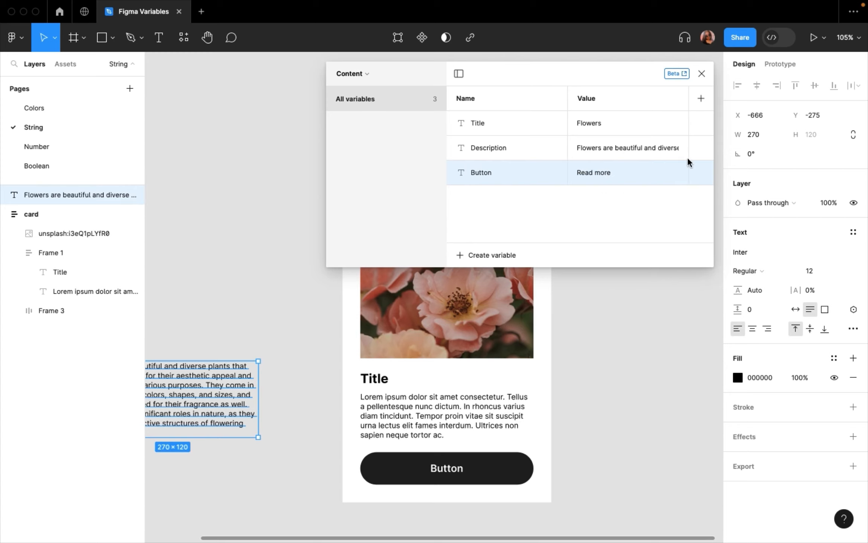
{"action": "left_click", "coordinate": [701, 74]}
- Apply the Title string variable to the card's heading text below the photo
{"action": "scroll", "coordinate": [601, 287], "scroll_direction": "down", "scroll_amount": 3}
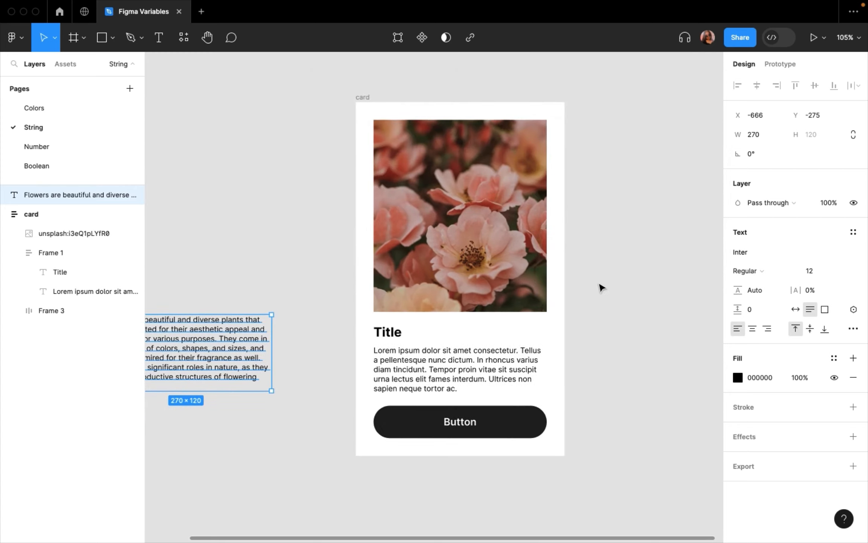
{"action": "left_click", "coordinate": [597, 304]}
{"action": "scroll", "coordinate": [539, 388], "scroll_direction": "up", "scroll_amount": 5}
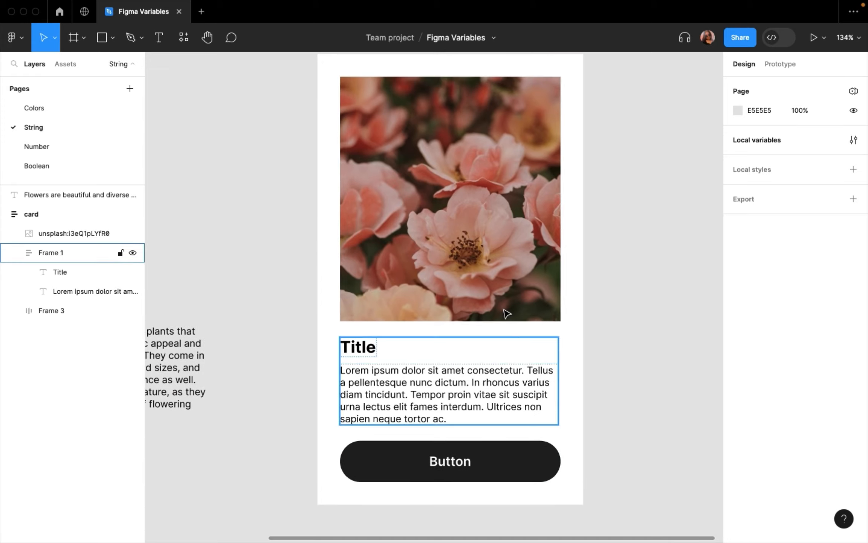
{"action": "scroll", "coordinate": [507, 313], "scroll_direction": "up", "scroll_amount": 3}
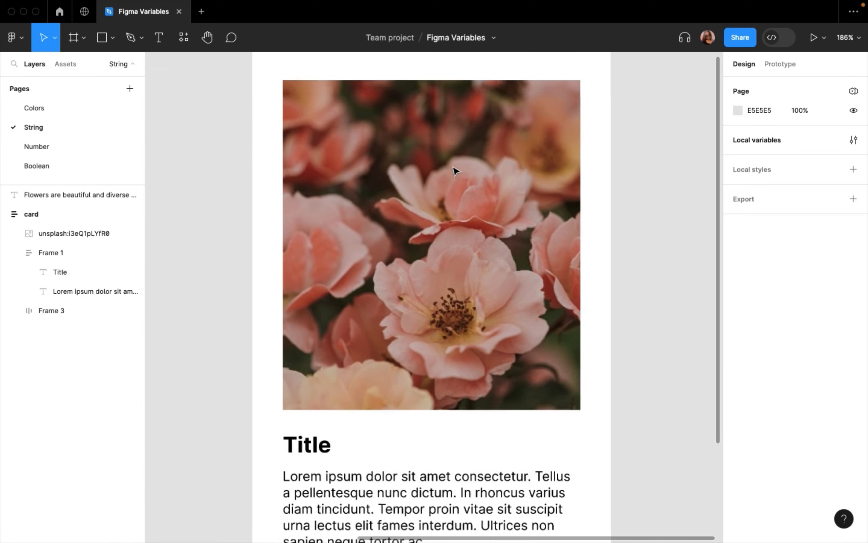
{"action": "scroll", "coordinate": [454, 171], "scroll_direction": "down", "scroll_amount": 2}
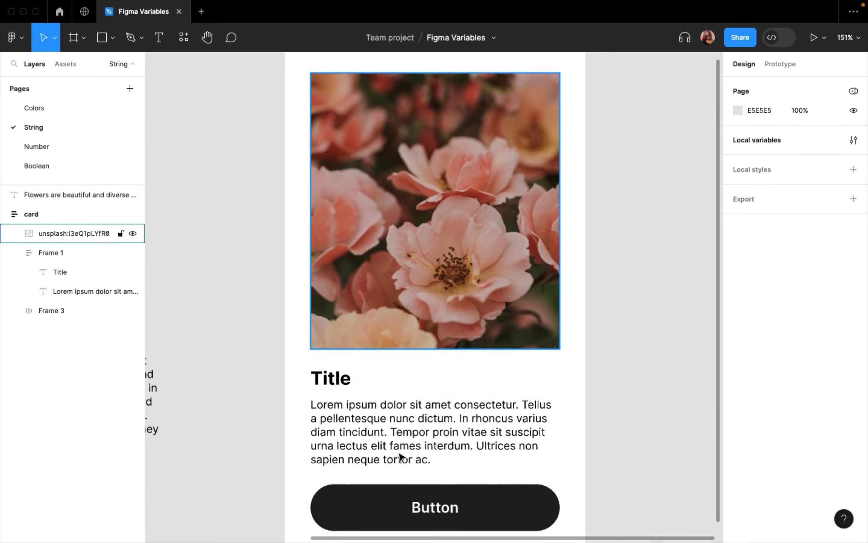
{"action": "scroll", "coordinate": [350, 441], "scroll_direction": "down", "scroll_amount": 2}
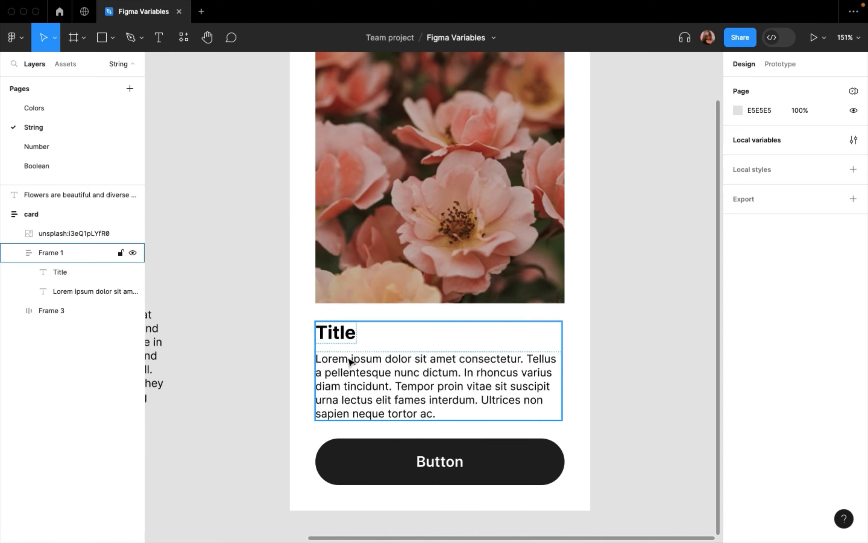
{"action": "left_click", "coordinate": [341, 344]}
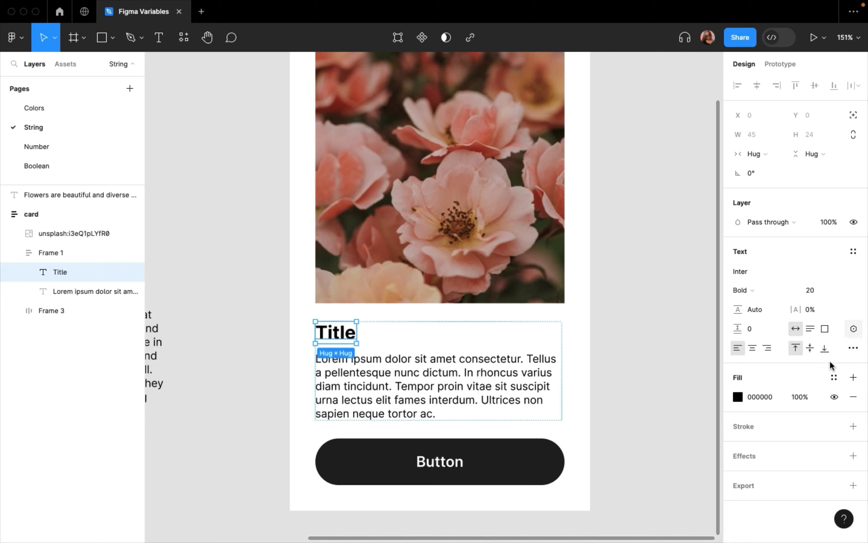
{"action": "left_click", "coordinate": [853, 329]}
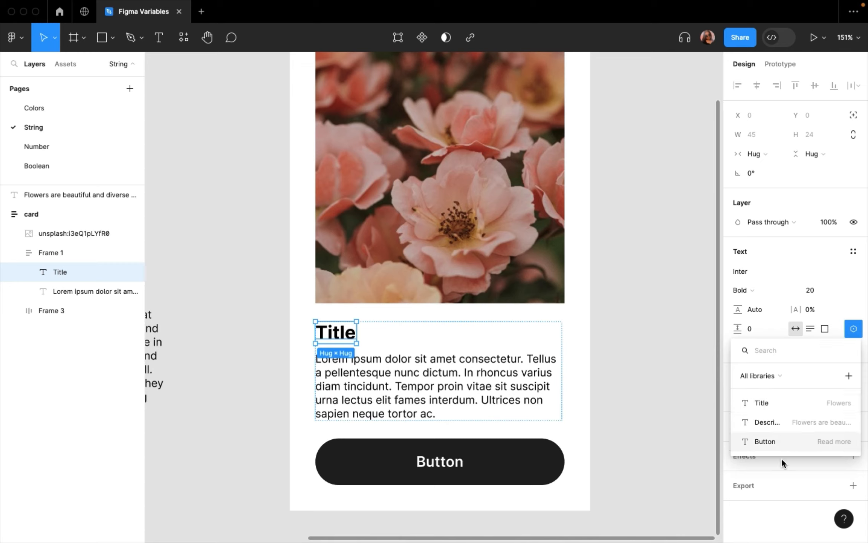
{"action": "left_click", "coordinate": [775, 401]}
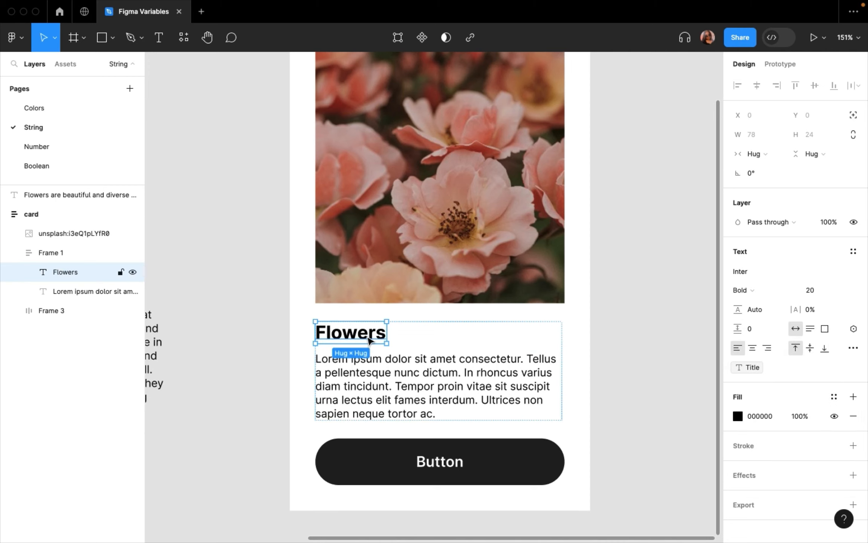
- Apply the Description string variable to the card's lorem ipsum paragraph
{"action": "left_click", "coordinate": [414, 402]}
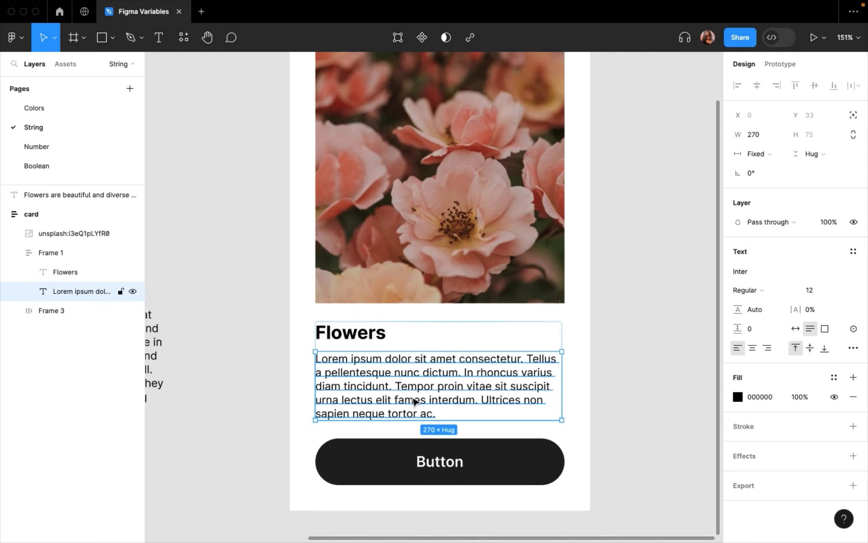
{"action": "left_click", "coordinate": [854, 329]}
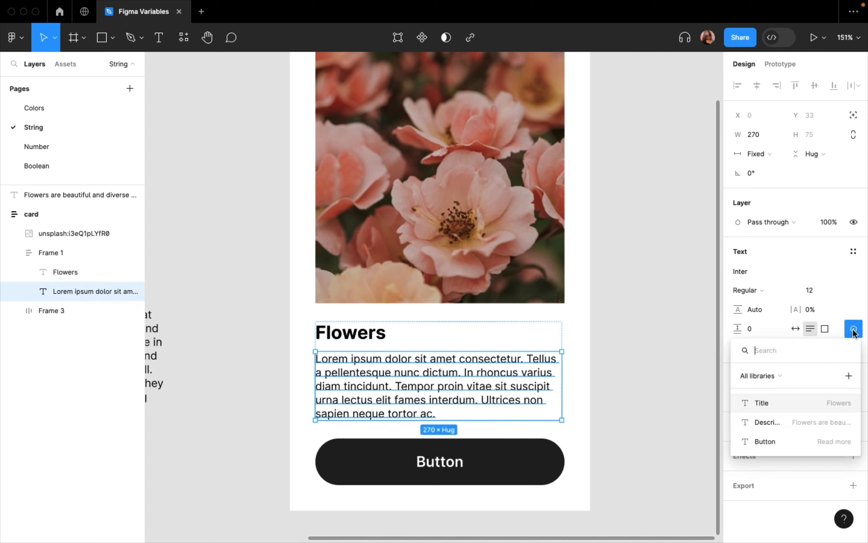
{"action": "left_click", "coordinate": [795, 429]}
- Apply the Button string variable to the label text inside the card's black button
{"action": "scroll", "coordinate": [522, 410], "scroll_direction": "down", "scroll_amount": 2}
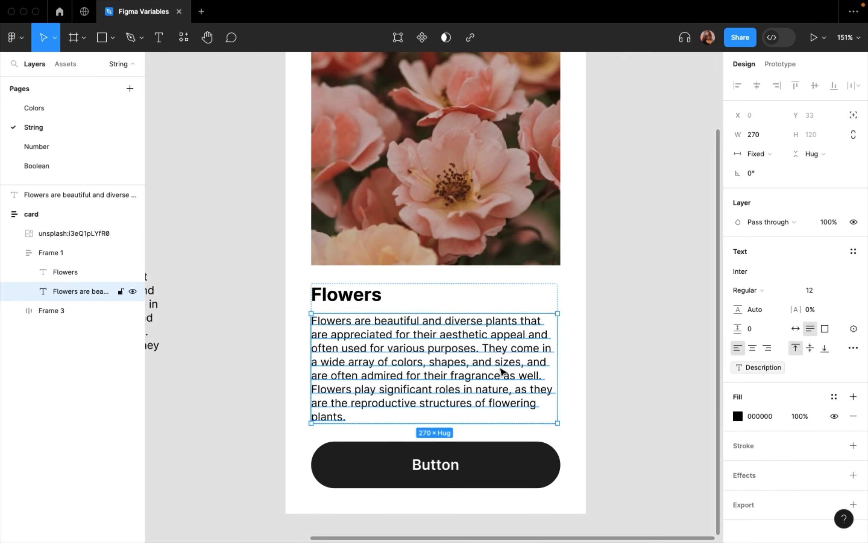
{"action": "scroll", "coordinate": [441, 460], "scroll_direction": "down", "scroll_amount": 3}
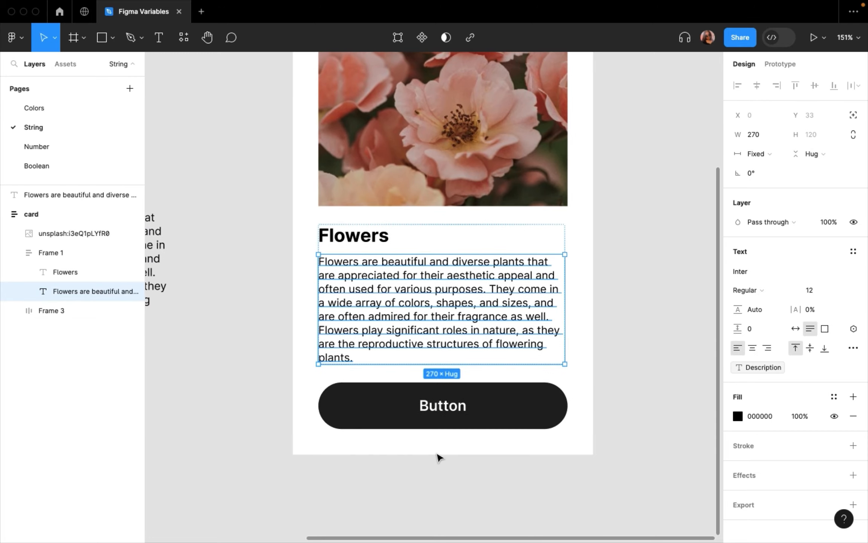
{"action": "double_click", "coordinate": [438, 411]}
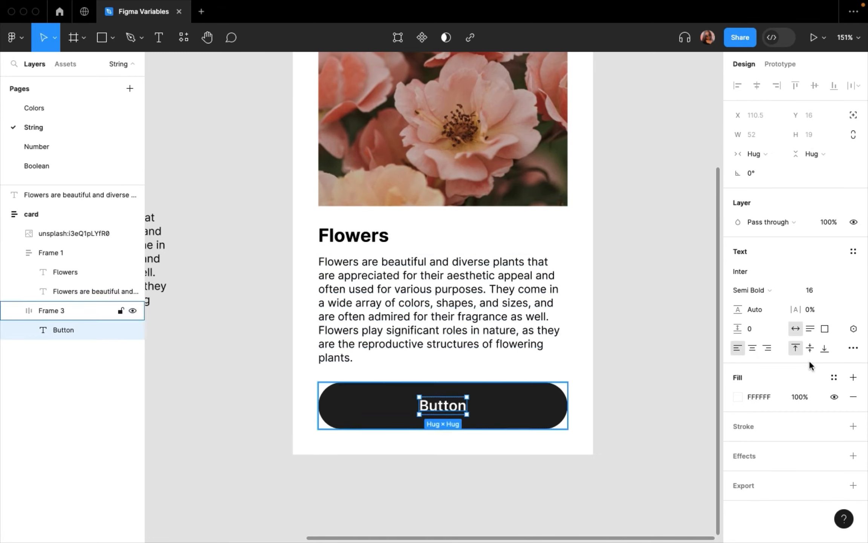
{"action": "left_click", "coordinate": [854, 329]}
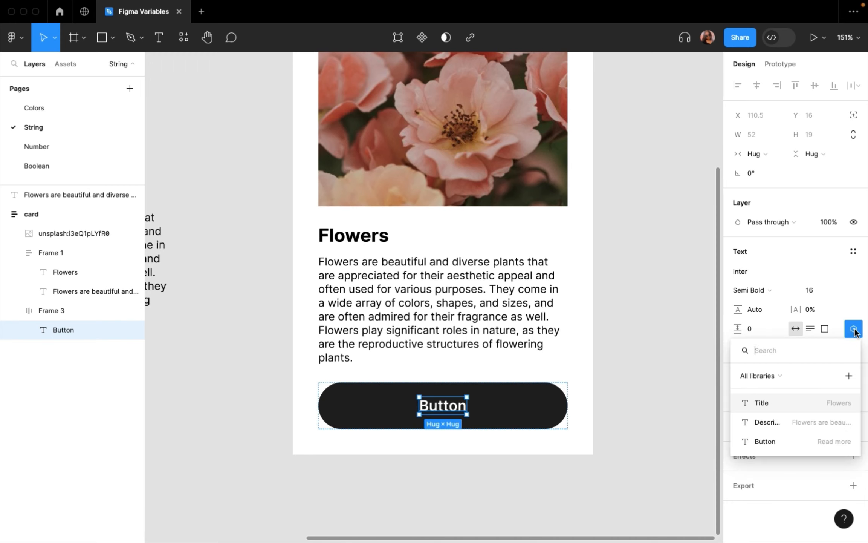
{"action": "left_click", "coordinate": [820, 441]}
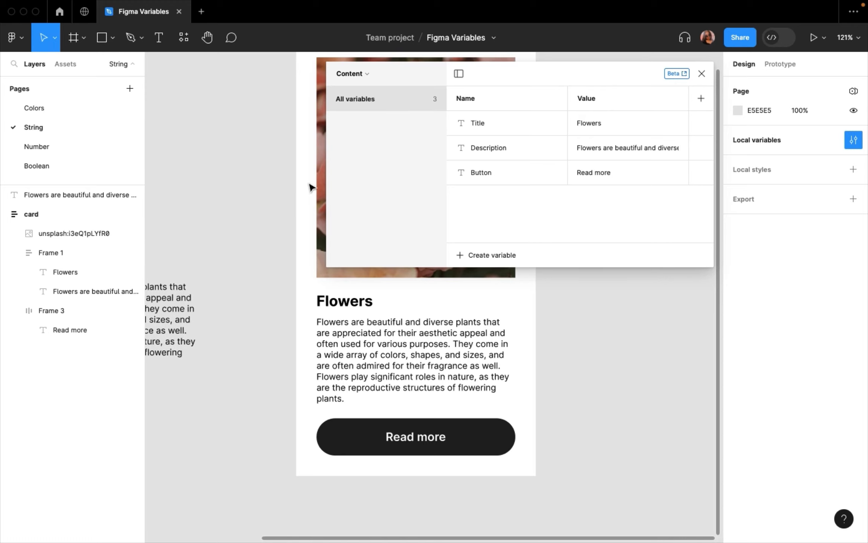
- Shorten the Description variable's value so it ends with "Flowers play significant roles in nature.", and close the local variables window
{"action": "double_click", "coordinate": [597, 150]}
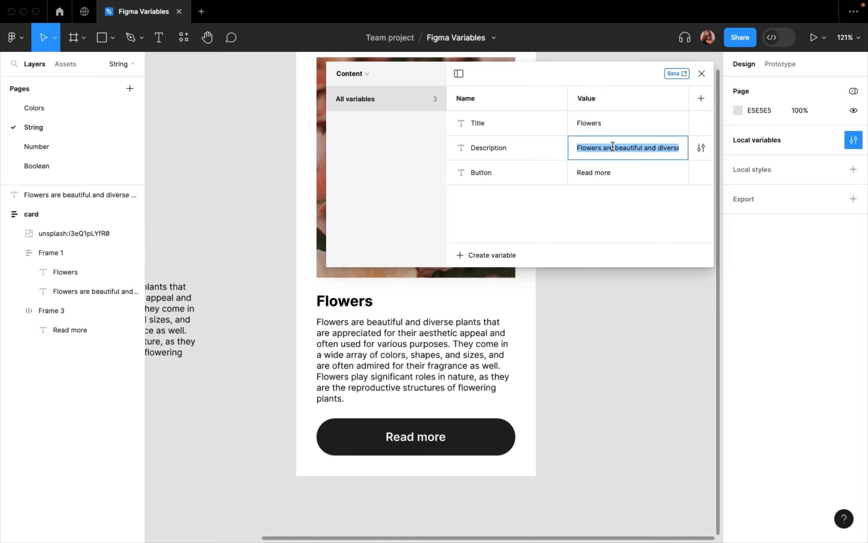
{"action": "left_click", "coordinate": [612, 149]}
{"action": "scroll", "coordinate": [613, 150], "scroll_direction": "right", "scroll_amount": 20}
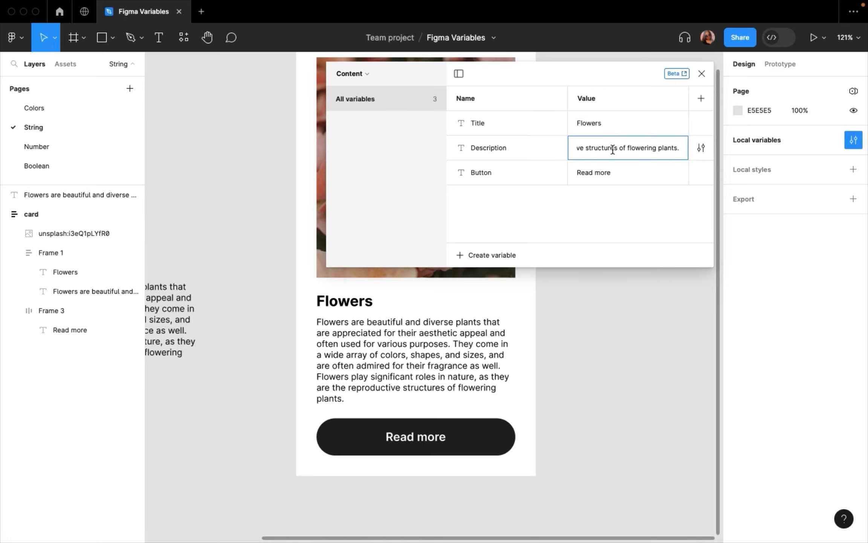
{"action": "scroll", "coordinate": [598, 149], "scroll_direction": "left", "scroll_amount": 2}
{"action": "scroll", "coordinate": [599, 150], "scroll_direction": "left", "scroll_amount": 3}
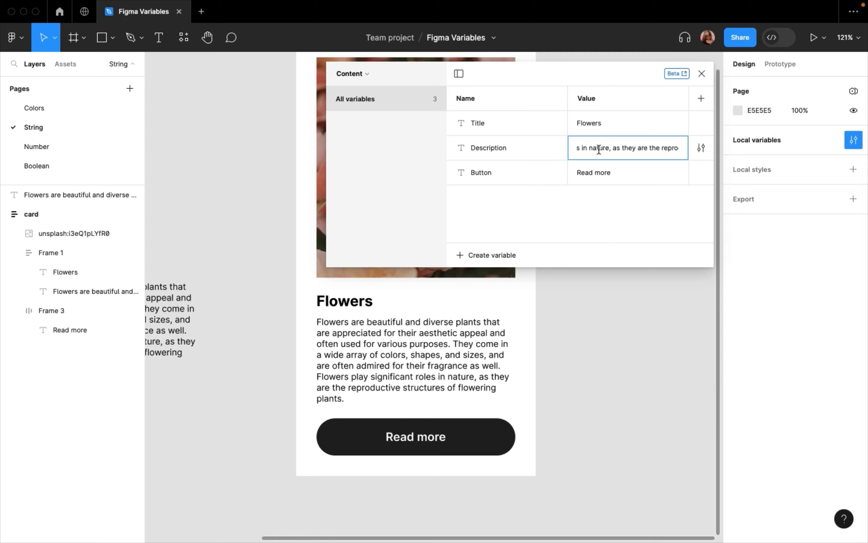
{"action": "left_click_drag", "start_coordinate": [610, 148], "coordinate": [724, 153]}
{"action": "key", "text": "BackSpace"}
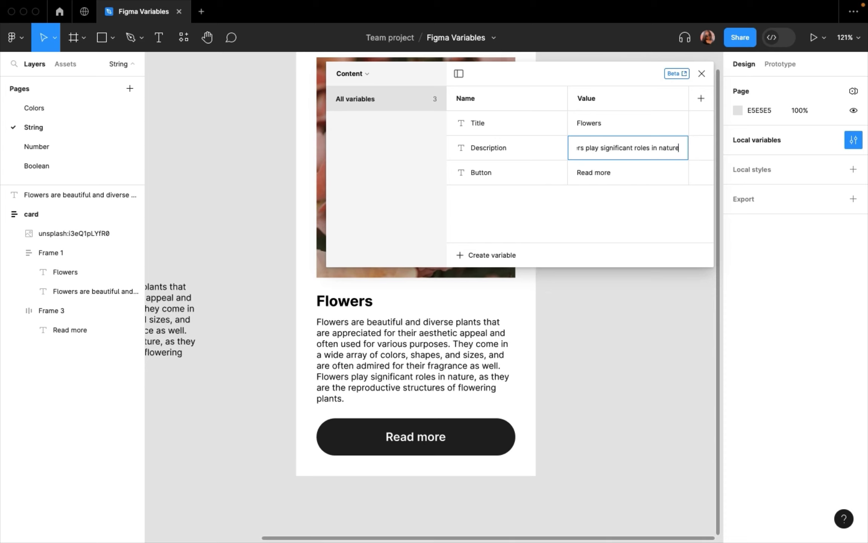
{"action": "type", "text": "."}
{"action": "key", "text": "Return"}
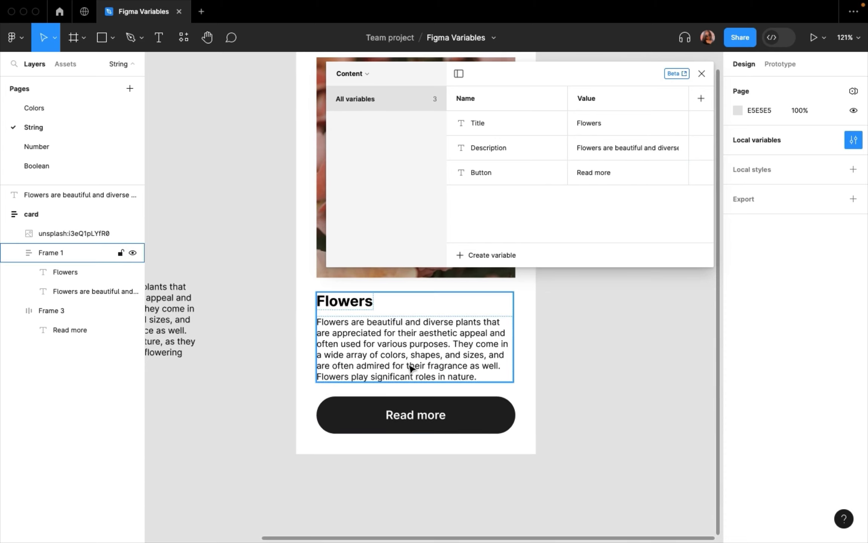
{"action": "scroll", "coordinate": [411, 367], "scroll_direction": "up", "scroll_amount": 2}
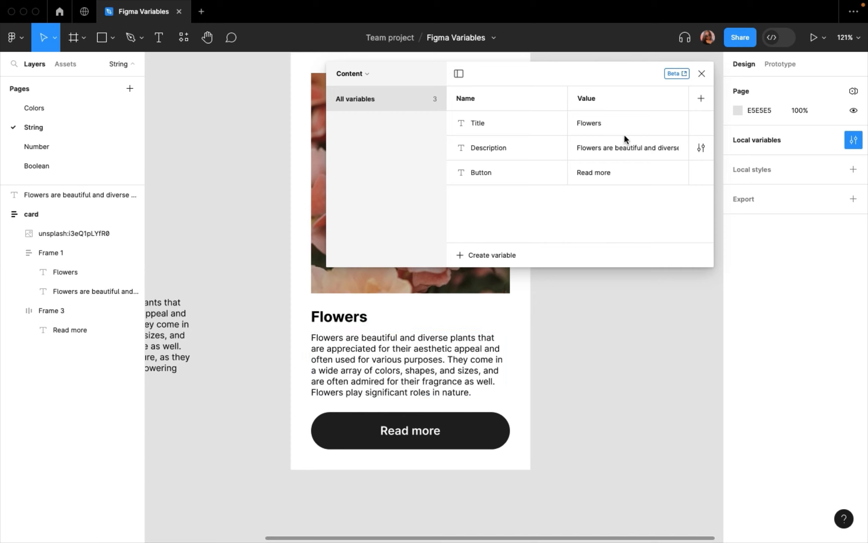
{"action": "left_click", "coordinate": [702, 74]}
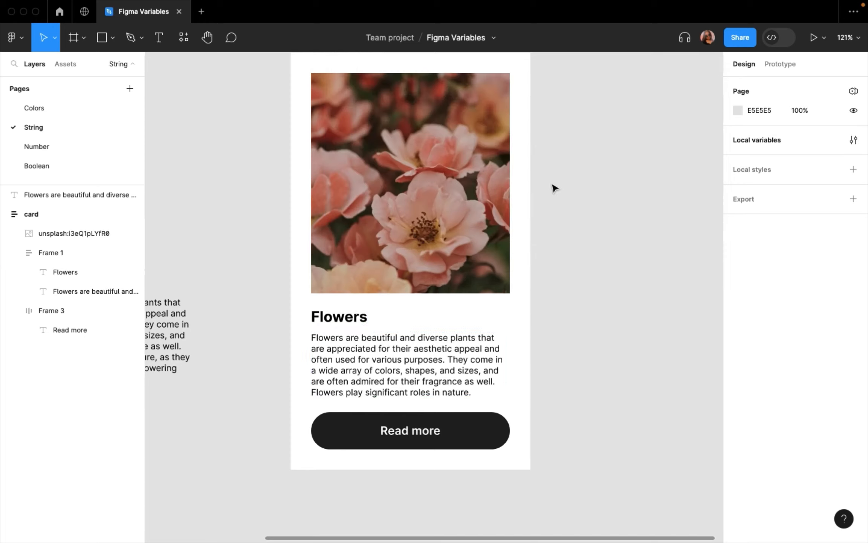